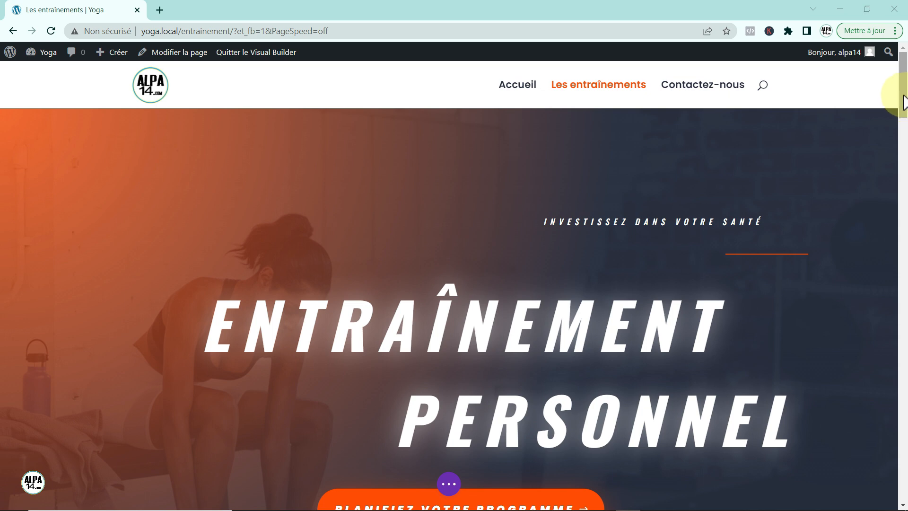
# - Insert a new Normal section directly below the video slider's section, without choosing a row layout for it
pyautogui.moveTo(903, 93); pyautogui.dragTo(902, 279)
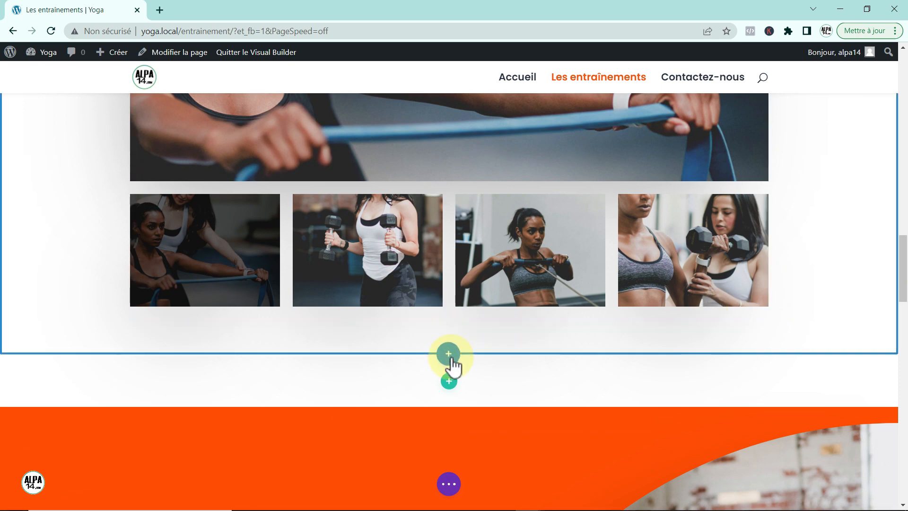
pyautogui.click(449, 356)
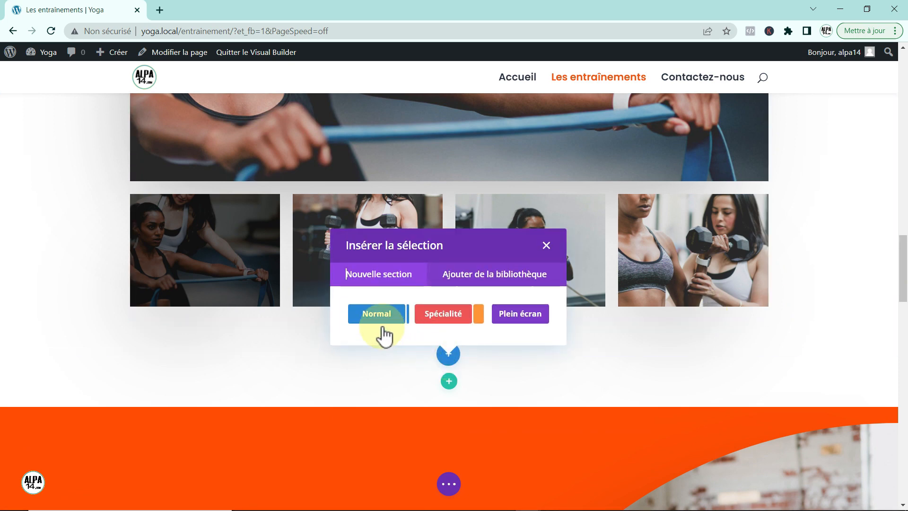
pyautogui.click(380, 317)
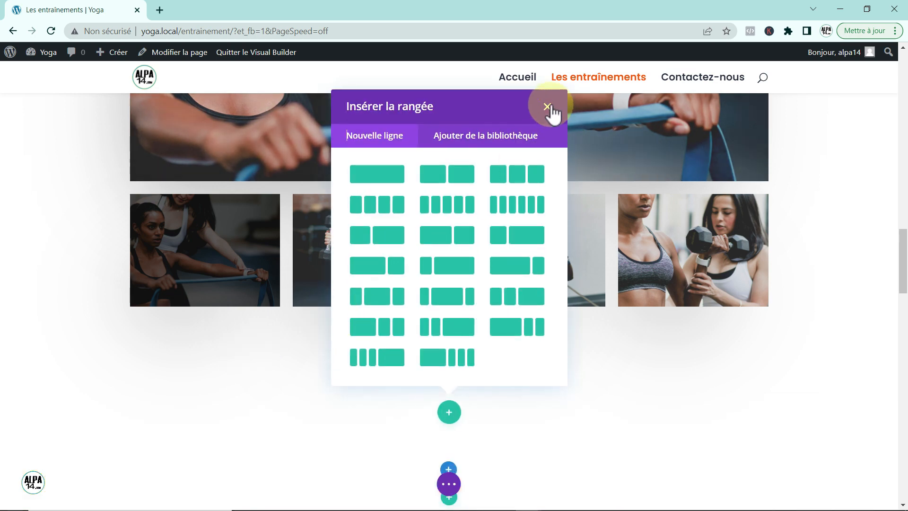
pyautogui.click(550, 106)
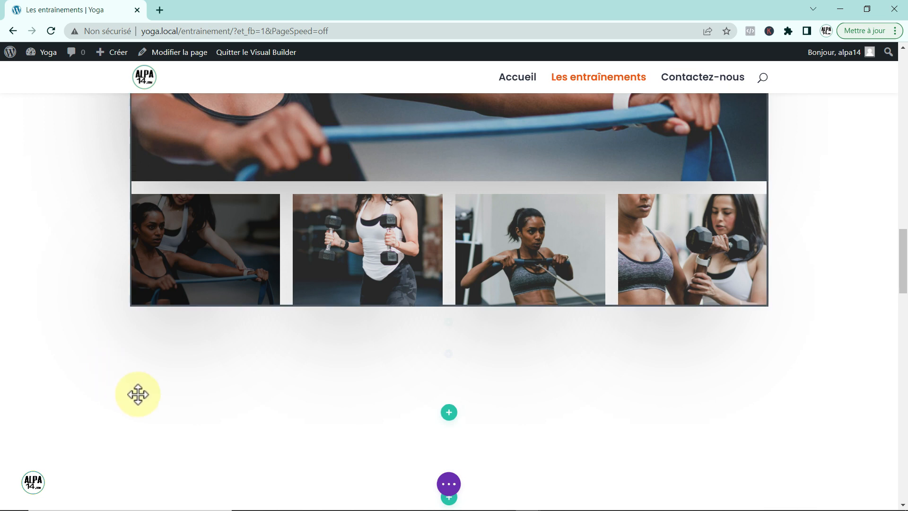
# - Examine the background (Fond) options in the new empty section's settings, including Background Mask, and close them without changes
pyautogui.moveTo(137, 394)
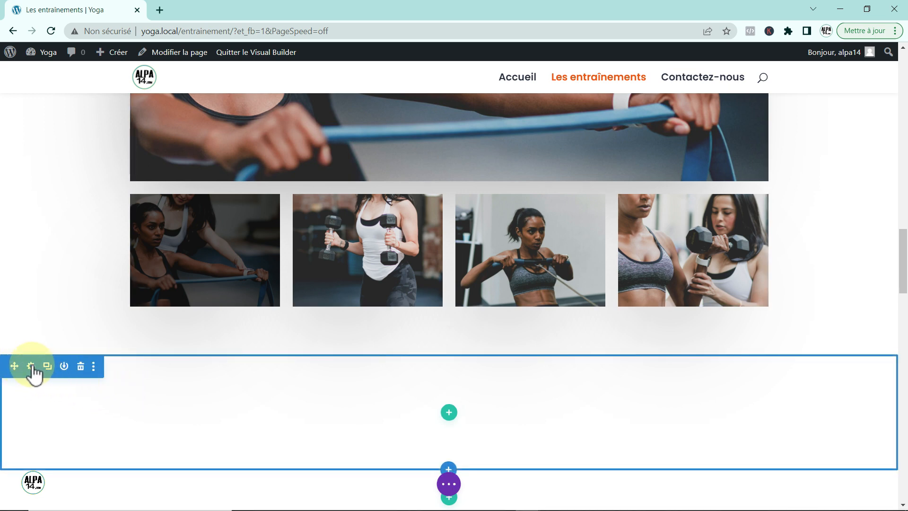
pyautogui.click(32, 365)
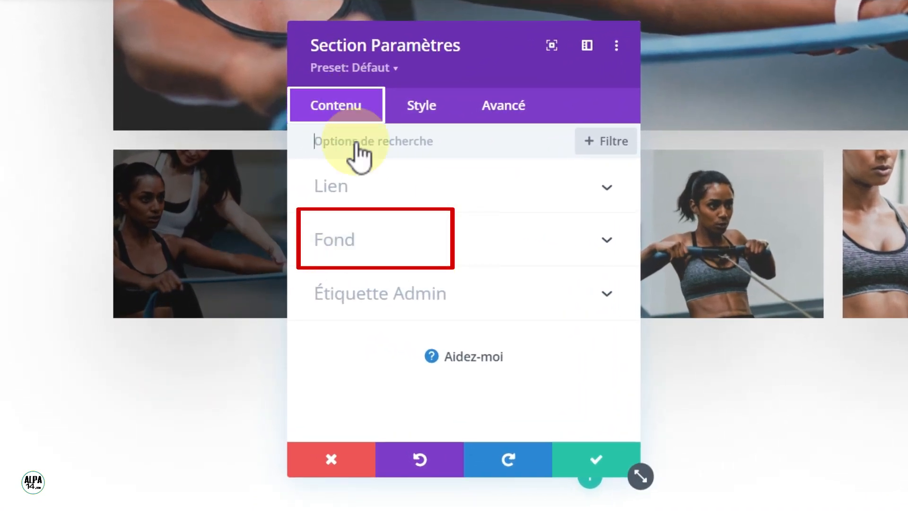
pyautogui.click(604, 234)
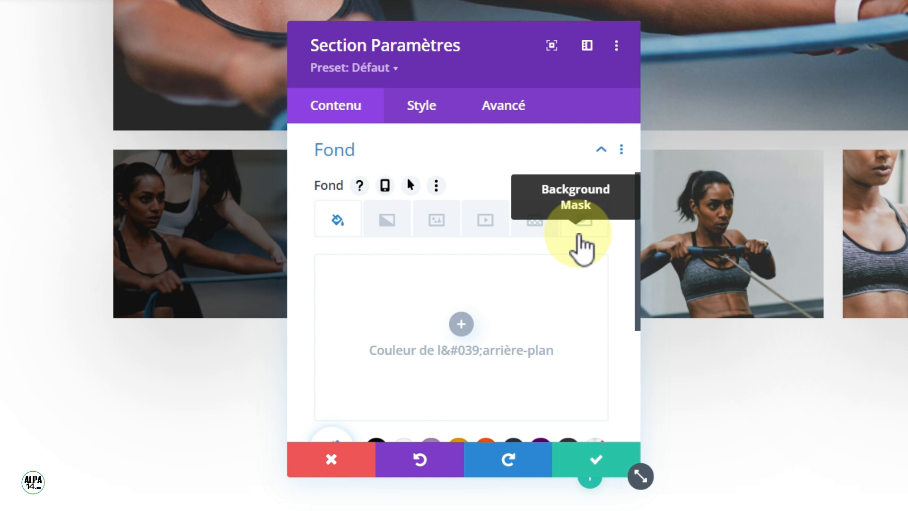
pyautogui.click(335, 461)
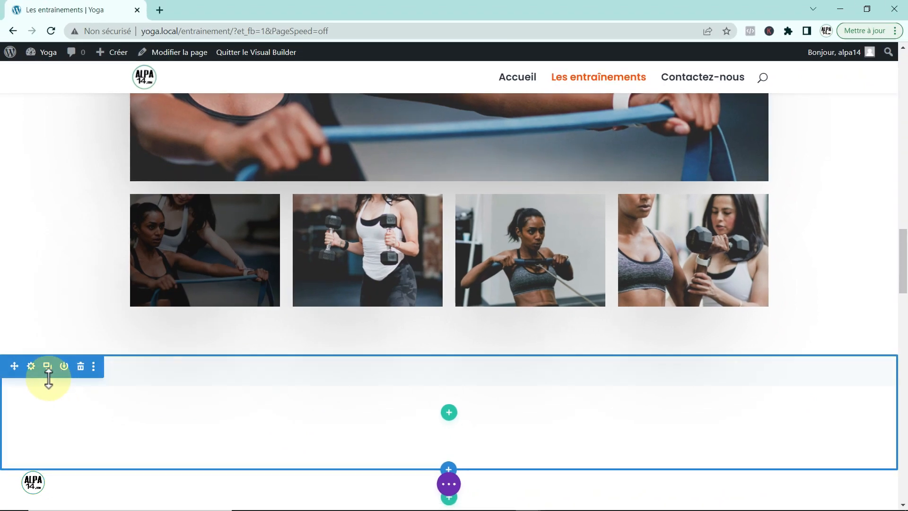
# - Examine the background (Fond) options in the settings of the row containing the video slider, and discard the dialog
pyautogui.moveTo(21, 373); pyautogui.dragTo(473, 188)
pyautogui.scroll(7, 894, 239)
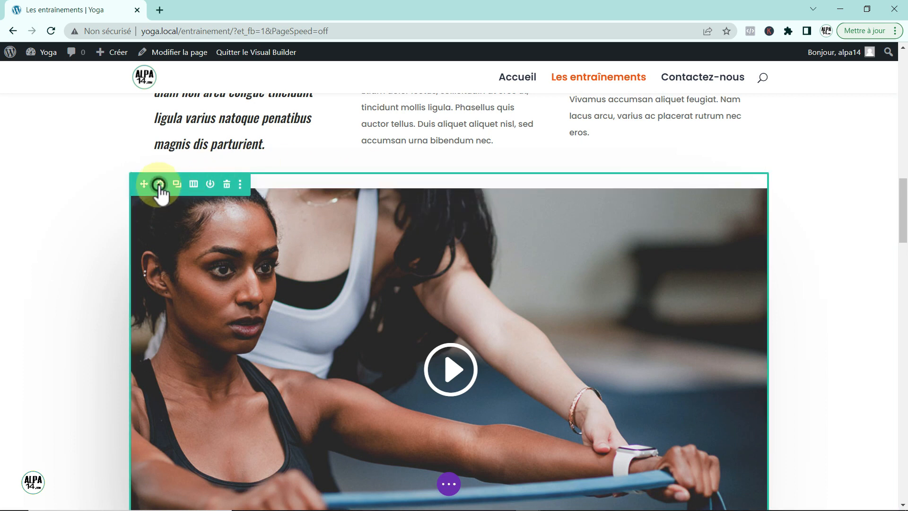
pyautogui.click(161, 184)
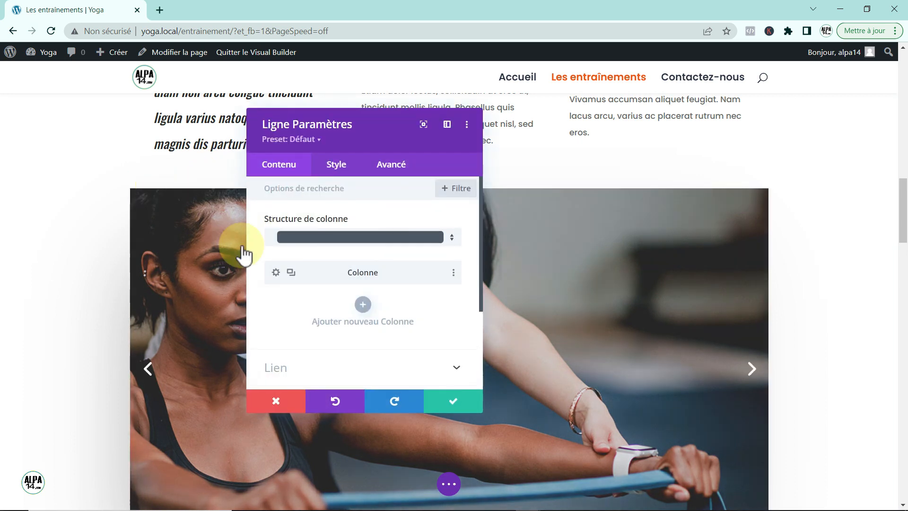
pyautogui.click(283, 165)
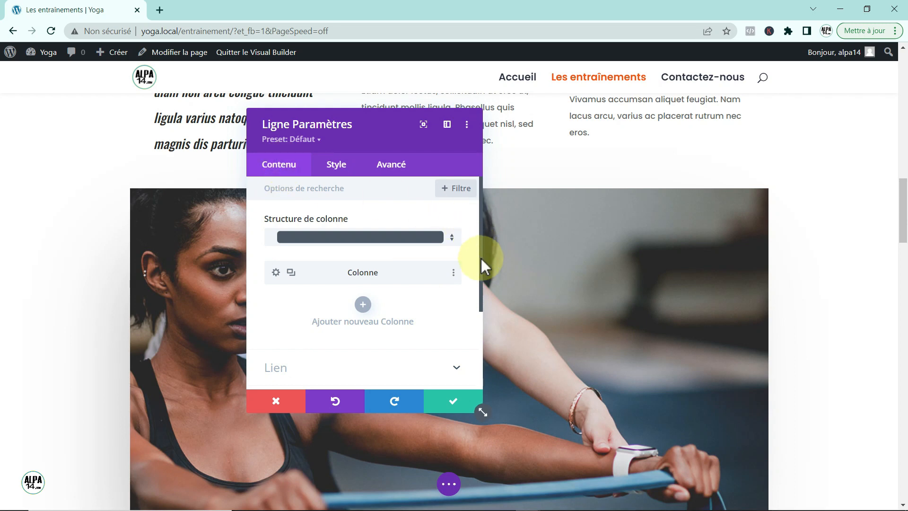
pyautogui.moveTo(480, 258); pyautogui.dragTo(475, 331)
pyautogui.click(443, 290)
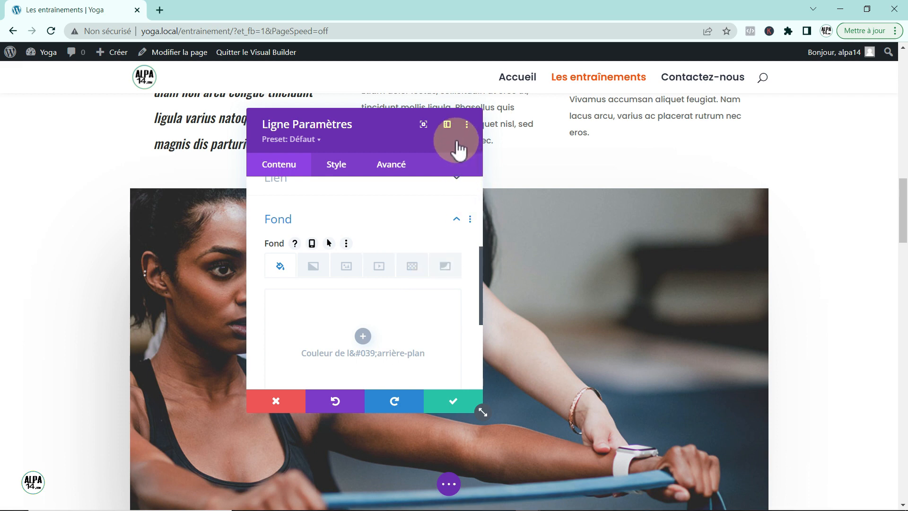
pyautogui.click(274, 401)
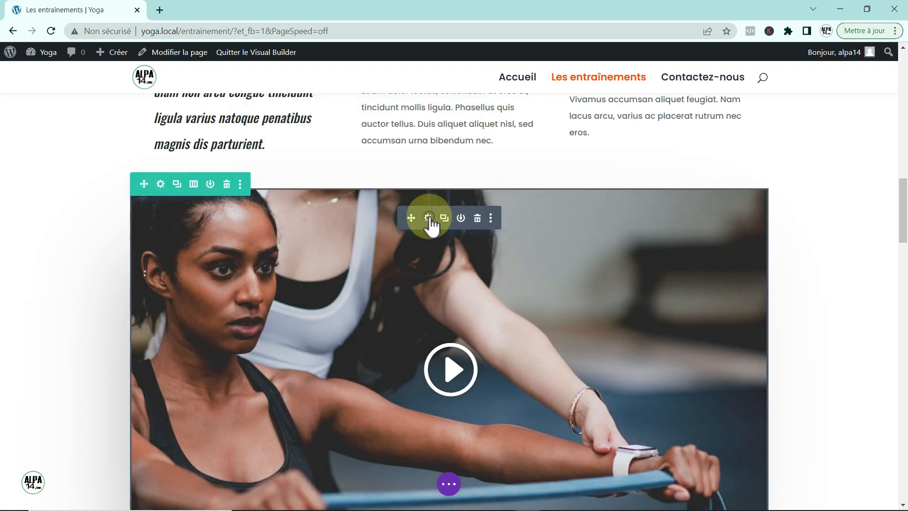
# - Examine the background (Fond) options of the video slider module, including Background Pattern, and discard the dialog
pyautogui.click(427, 218)
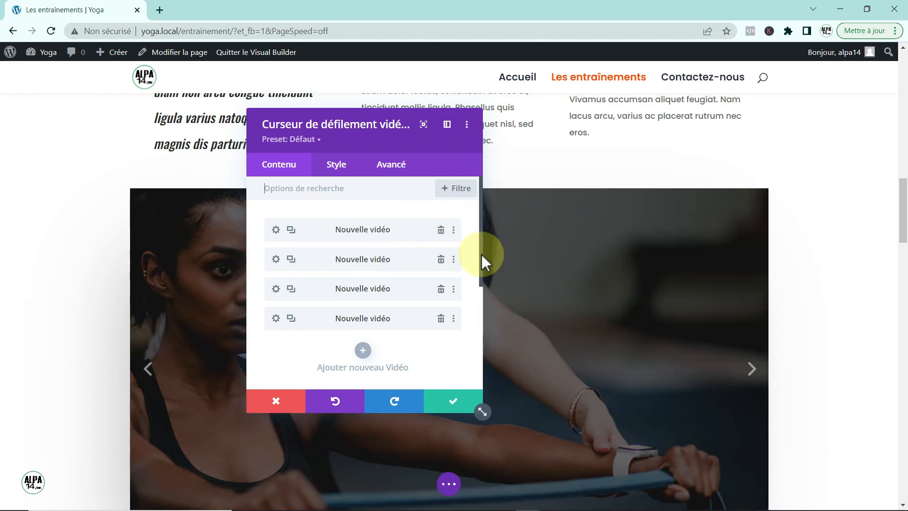
pyautogui.moveTo(481, 254); pyautogui.dragTo(484, 316)
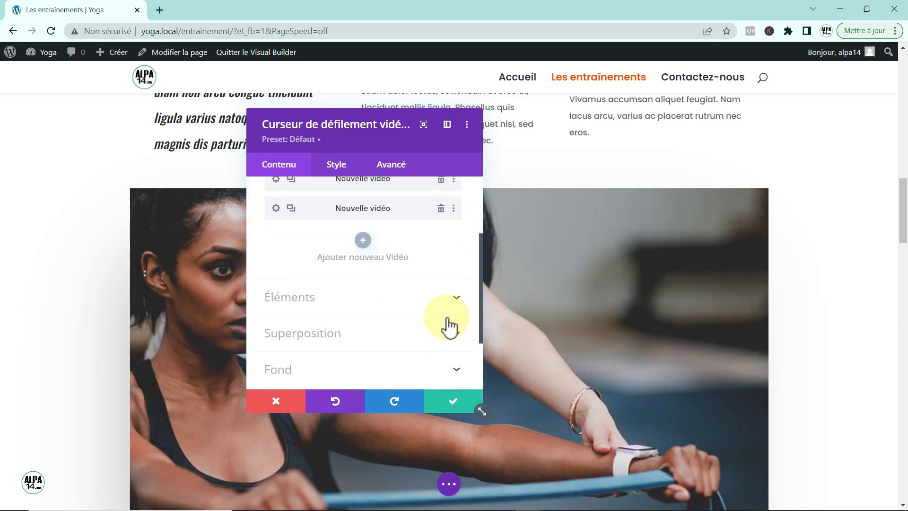
pyautogui.click(438, 372)
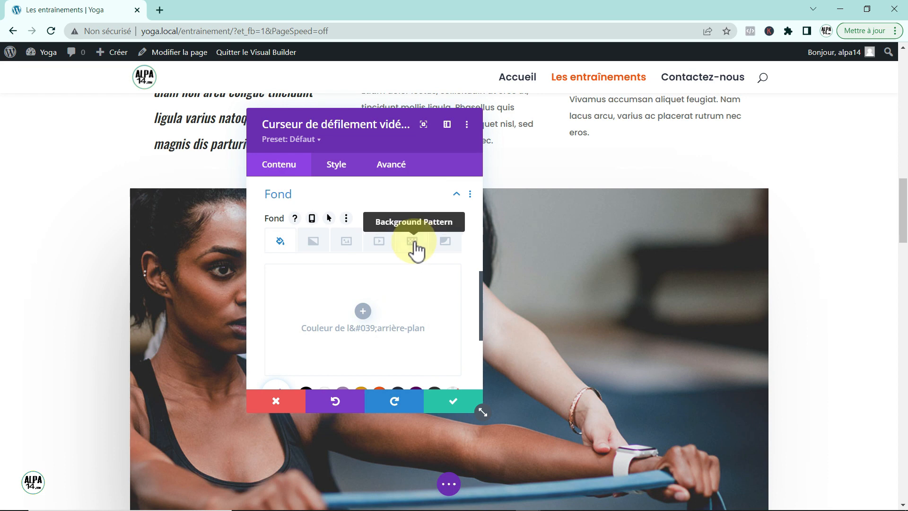
pyautogui.click(278, 403)
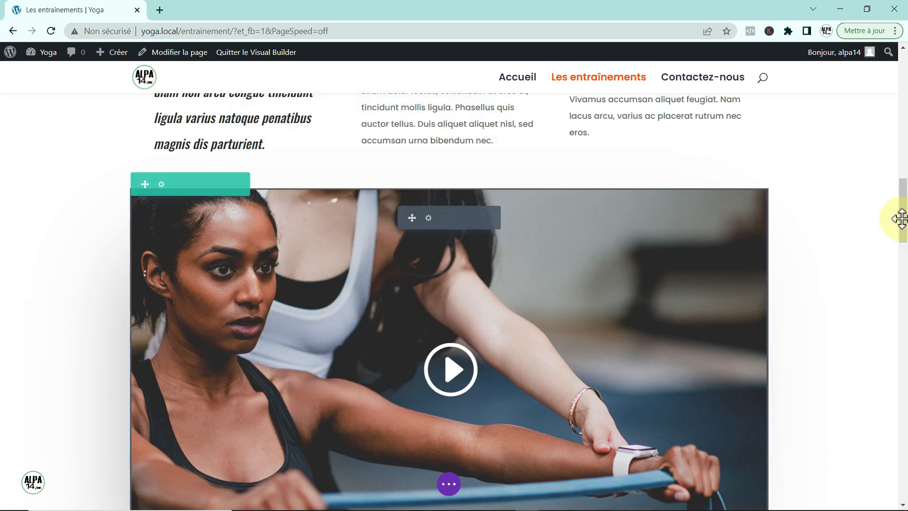
# - Set the new empty section's background colour to the orange palette swatch and save the section settings
pyautogui.moveTo(904, 215); pyautogui.dragTo(871, 280)
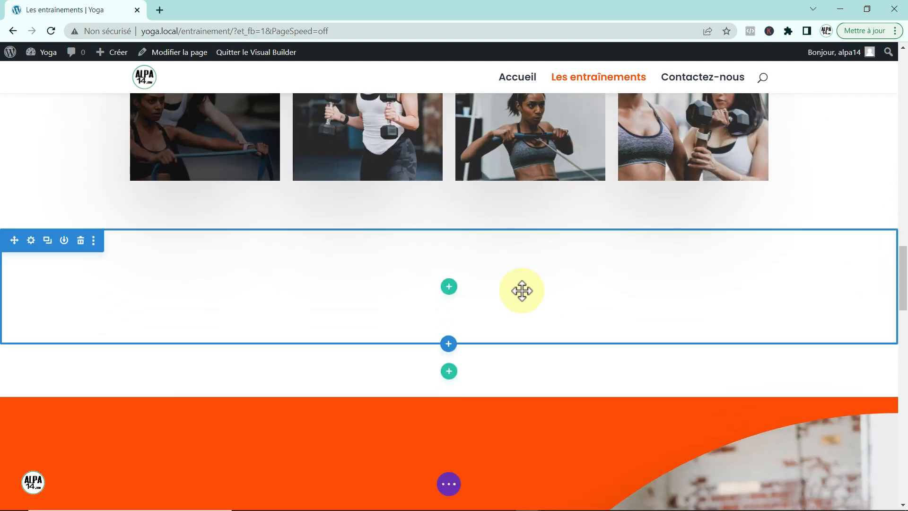
pyautogui.click(30, 240)
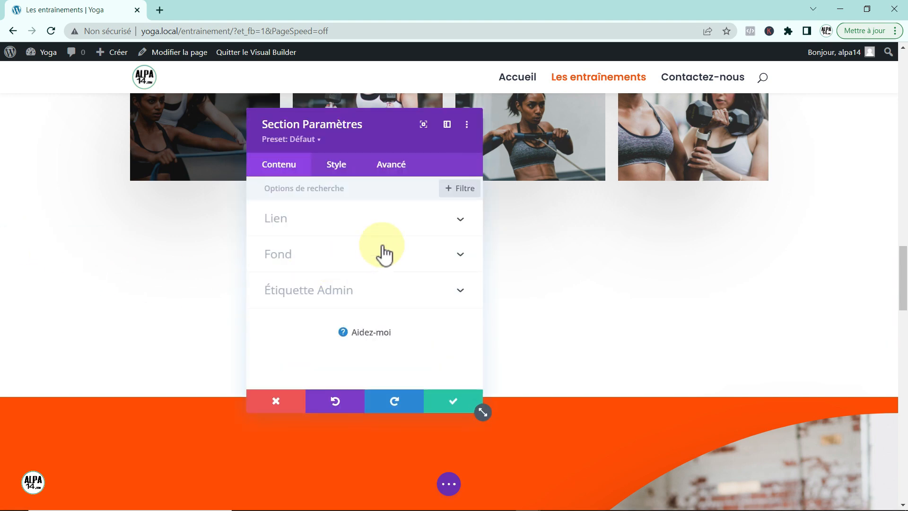
pyautogui.click(382, 250)
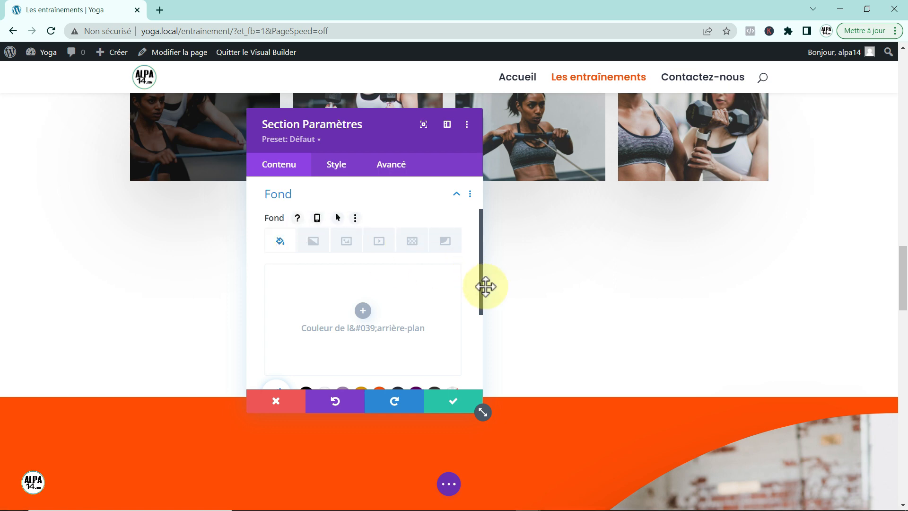
pyautogui.moveTo(482, 287); pyautogui.dragTo(481, 324)
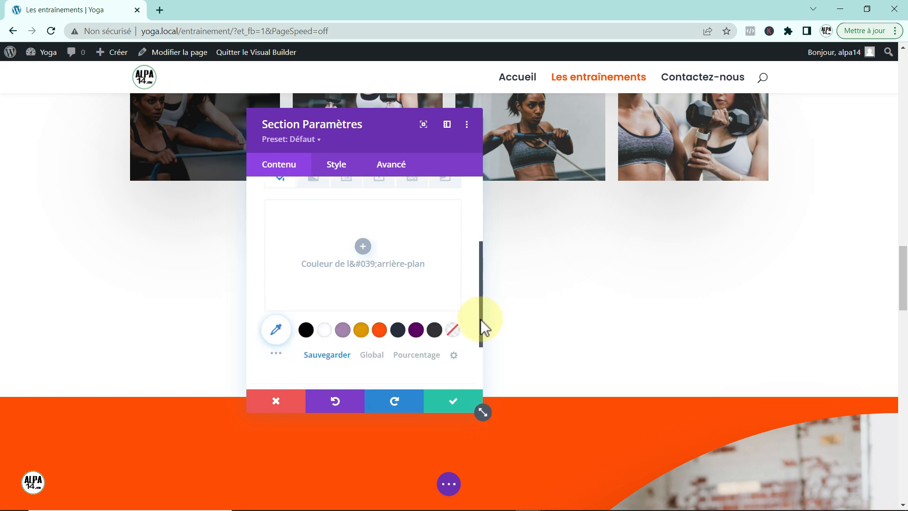
pyautogui.click(378, 330)
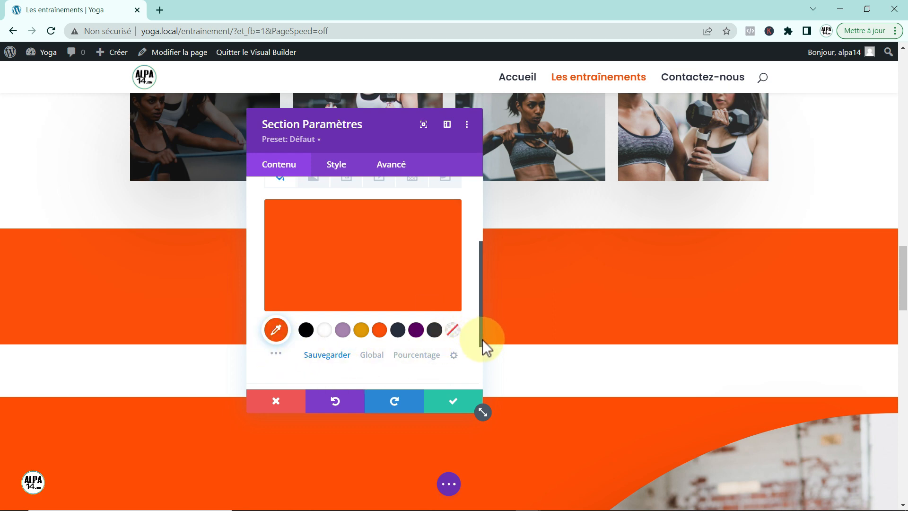
pyautogui.scroll(1, 483, 340)
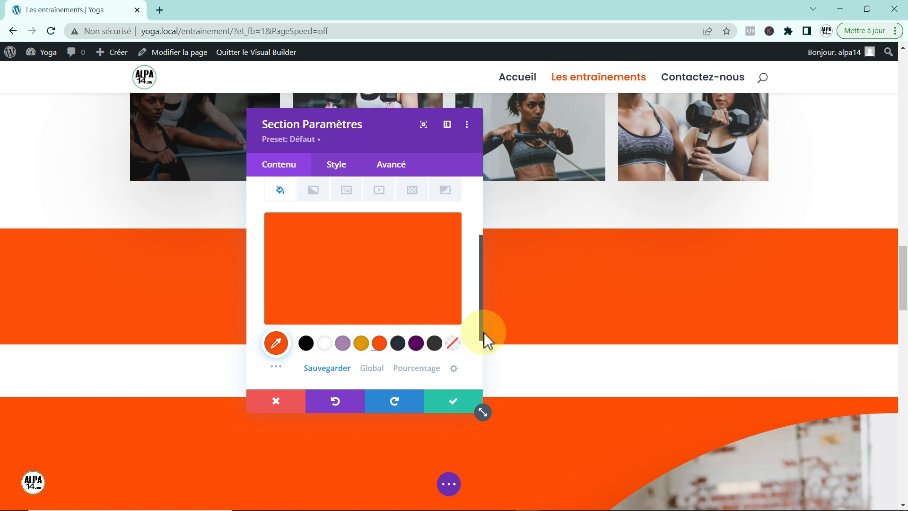
pyautogui.scroll(2, 484, 335)
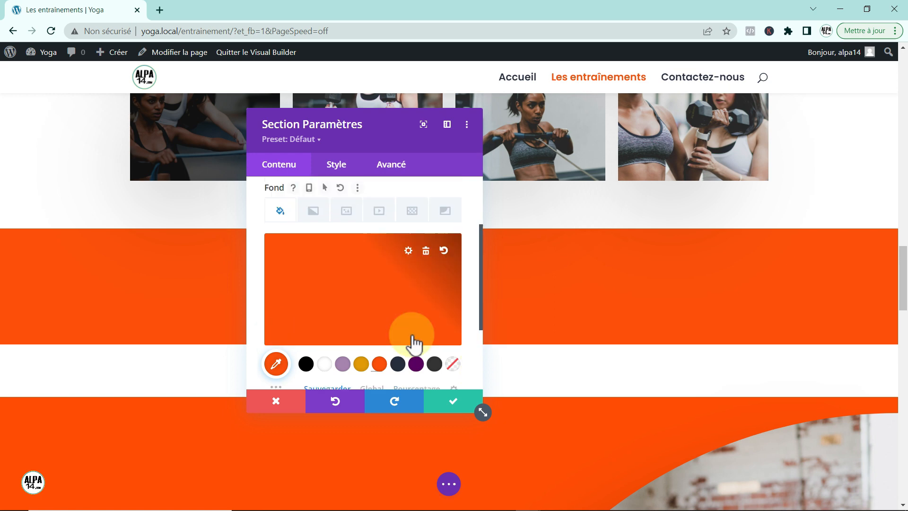
pyautogui.click(455, 402)
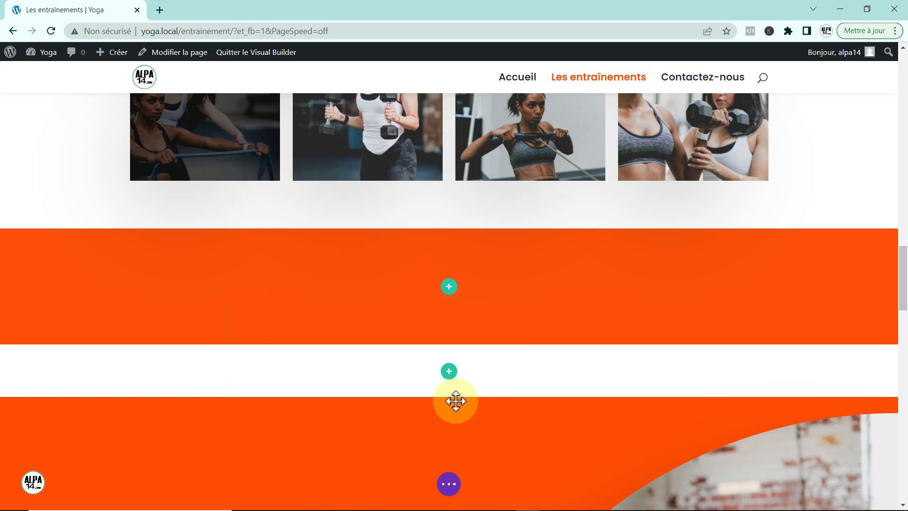
# - Insert a row with two equal columns in the orange section and add an Image module to its first column
pyautogui.click(448, 289)
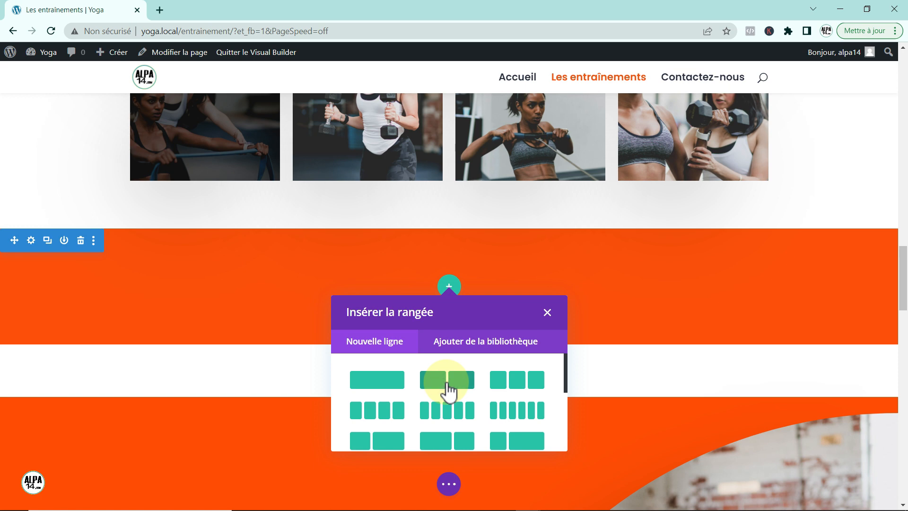
pyautogui.click(448, 385)
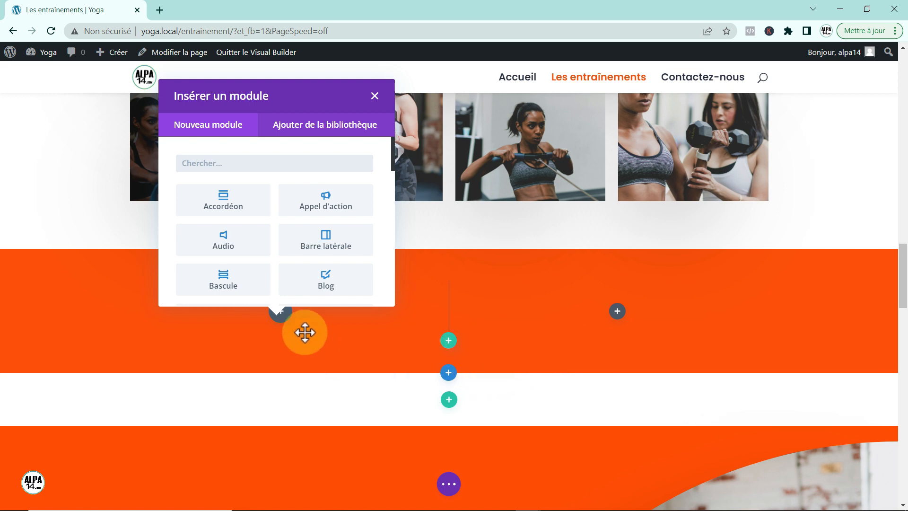
pyautogui.click(283, 313)
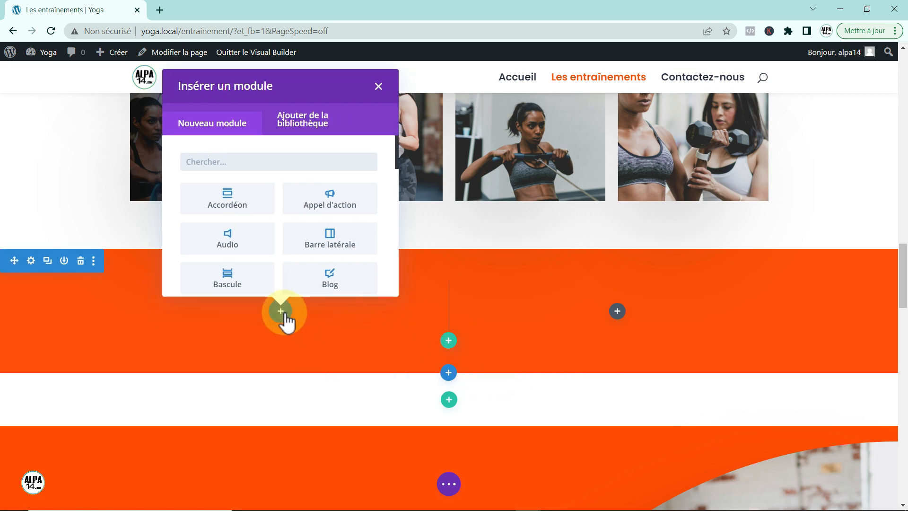
pyautogui.click(210, 160)
pyautogui.write('ima')
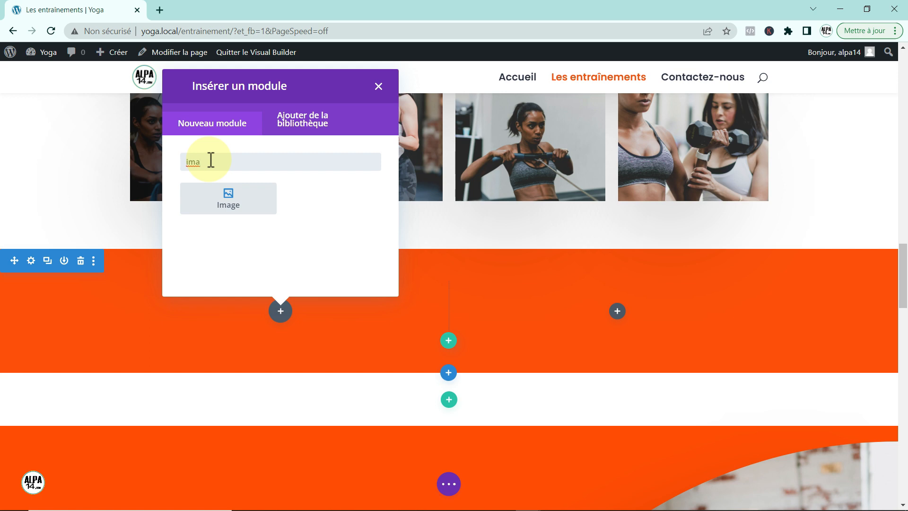
pyautogui.click(212, 203)
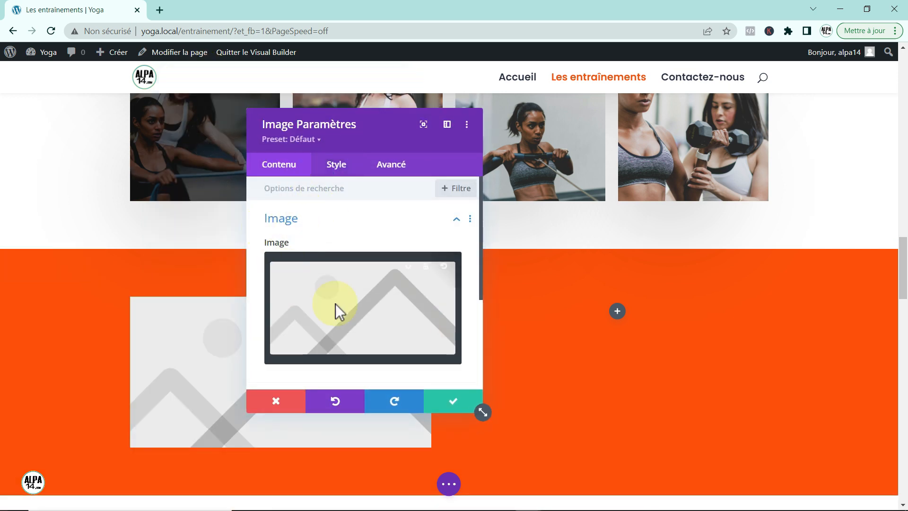
# - Load running.png from the media library into the Image module and save the module settings
pyautogui.click(335, 304)
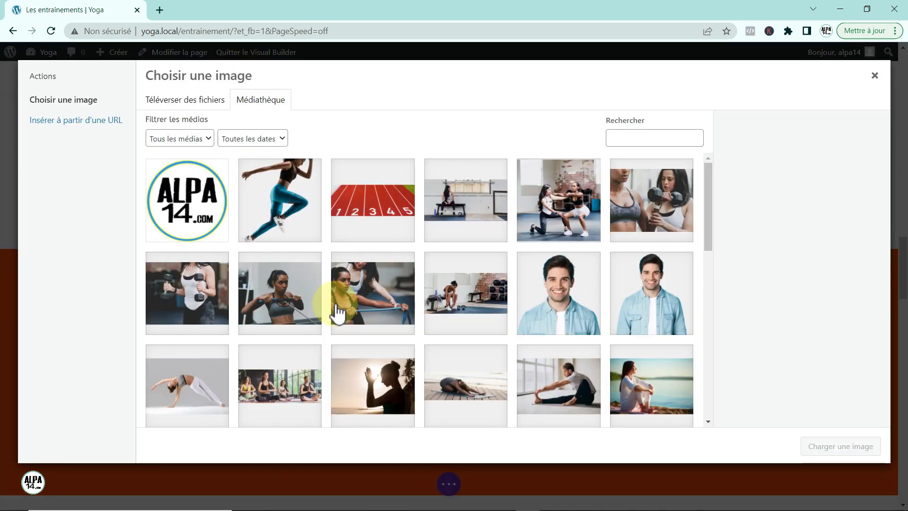
pyautogui.click(287, 193)
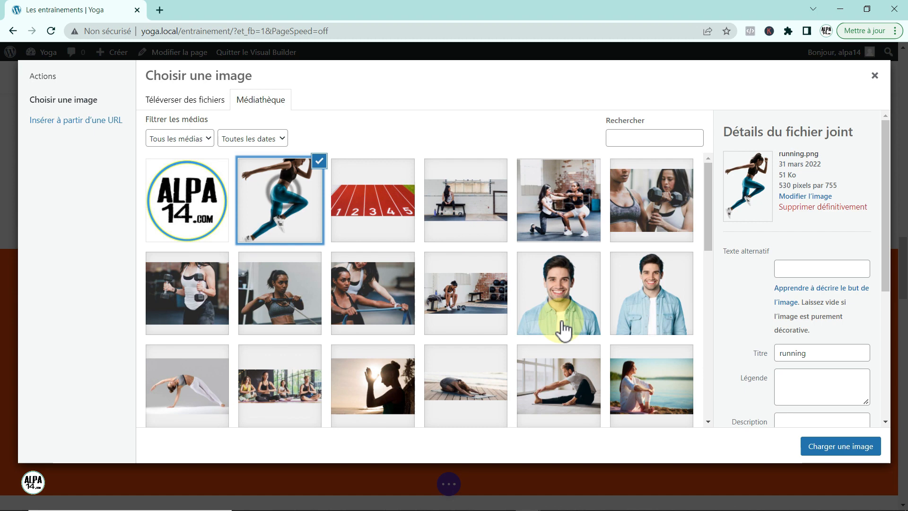
pyautogui.click(830, 447)
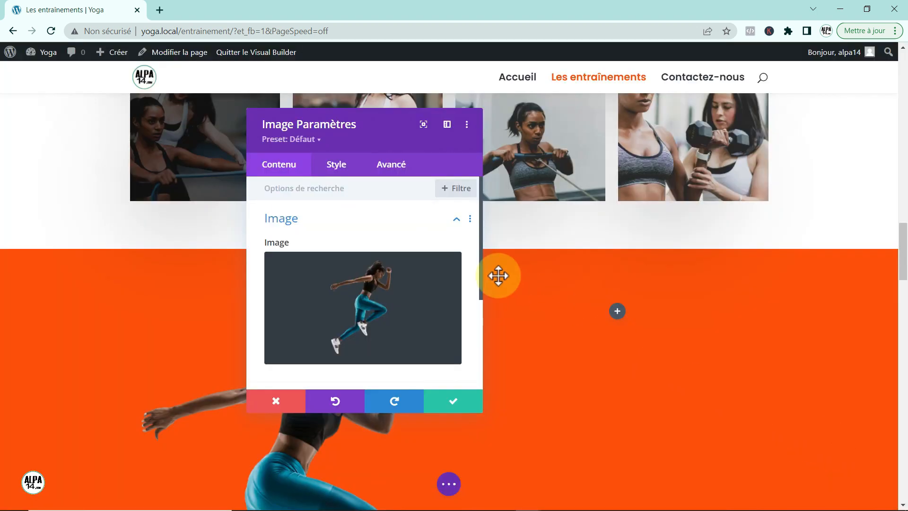
pyautogui.click(453, 405)
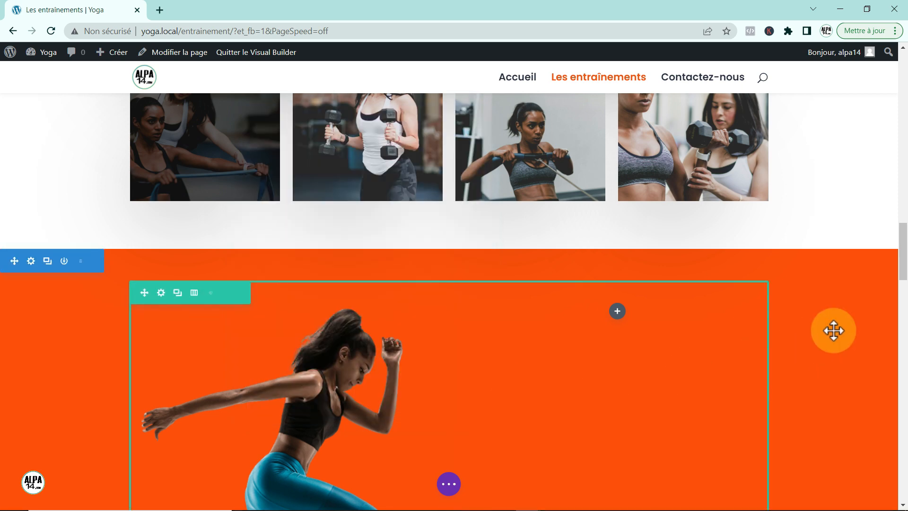
pyautogui.moveTo(902, 247); pyautogui.dragTo(902, 270)
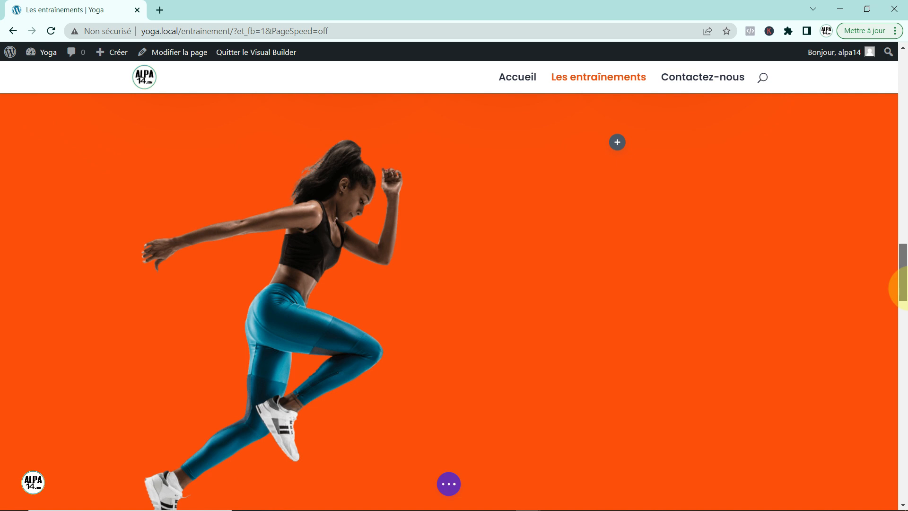
# - Set the runner image's first Largeur maximale value in its Dimensionnement style options to 79% and save the module settings
pyautogui.moveTo(902, 288)
pyautogui.mouseDown()
pyautogui.moveTo(902, 309)
pyautogui.moveTo(904, 284)
pyautogui.moveTo(902, 295)
pyautogui.mouseUp()
pyautogui.moveTo(308, 340)
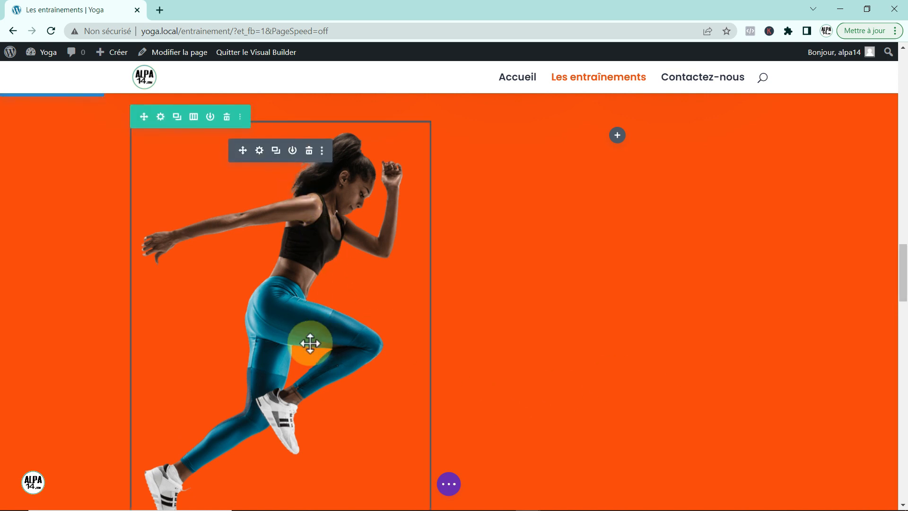
pyautogui.click(259, 151)
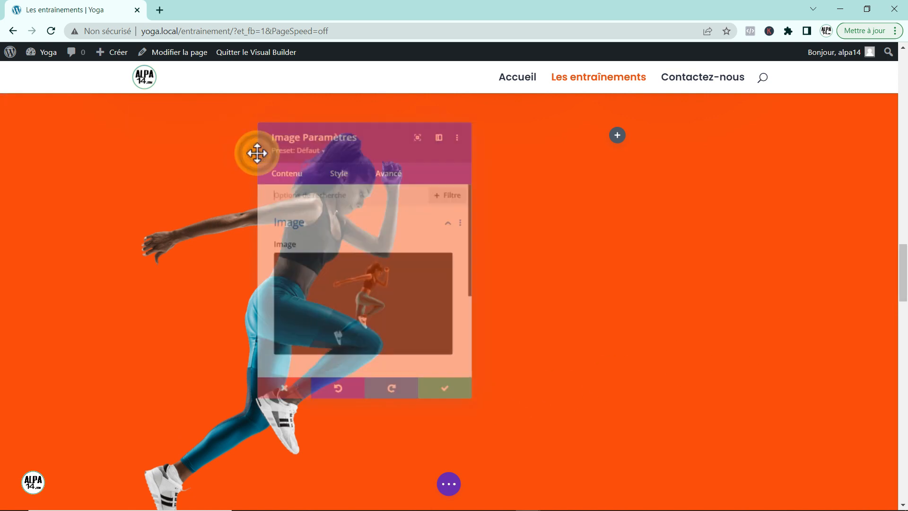
pyautogui.click(336, 165)
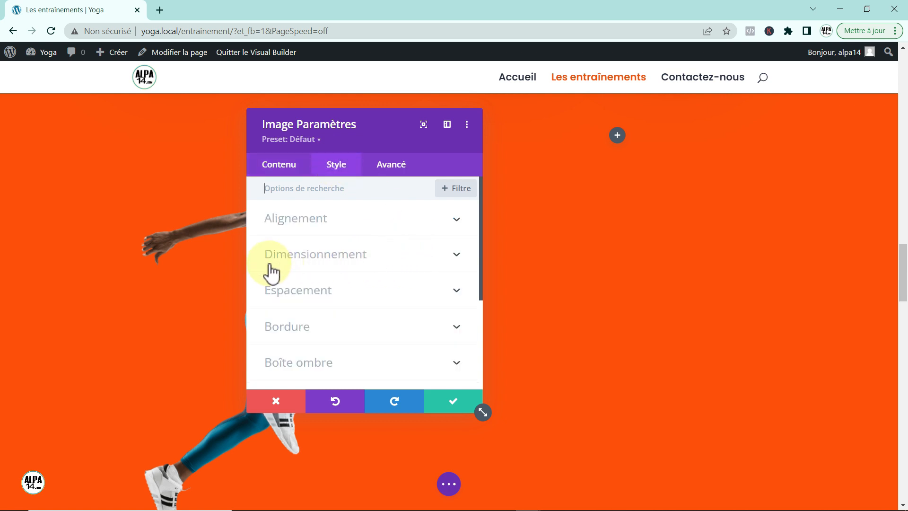
pyautogui.click(380, 246)
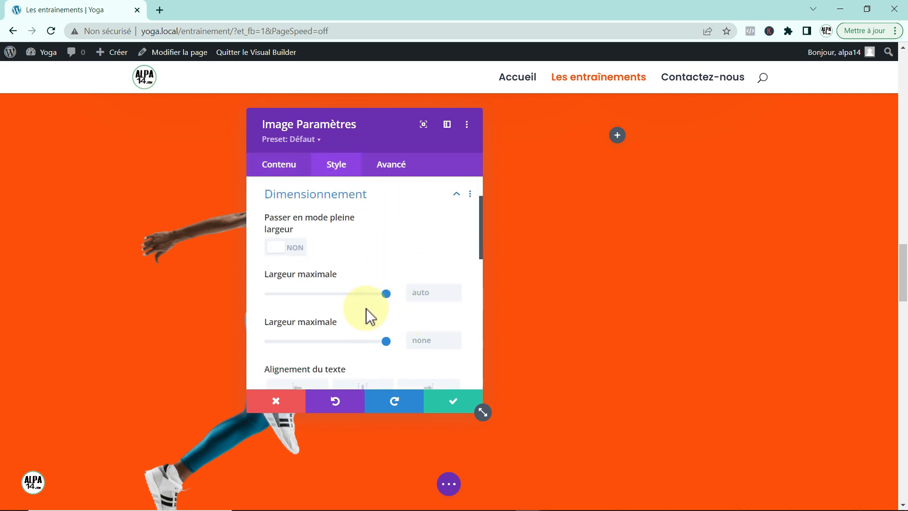
pyautogui.moveTo(385, 296); pyautogui.dragTo(361, 299)
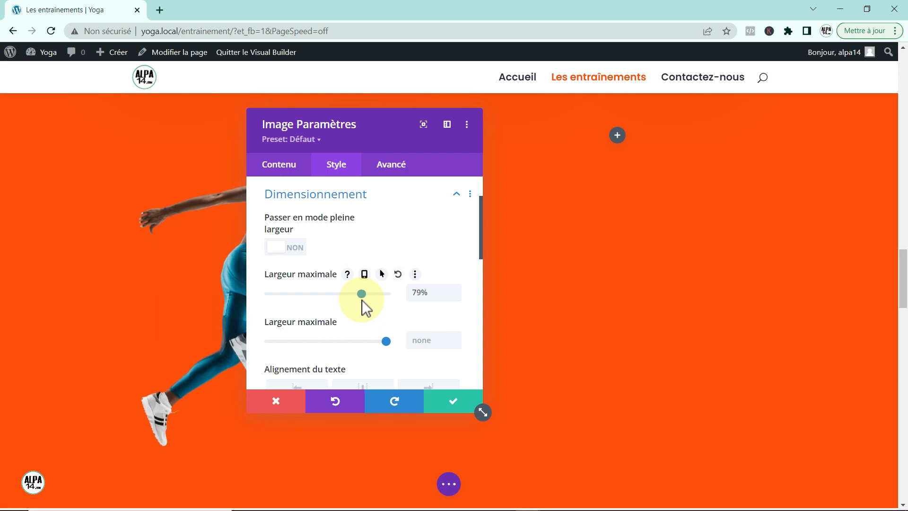
pyautogui.click(458, 396)
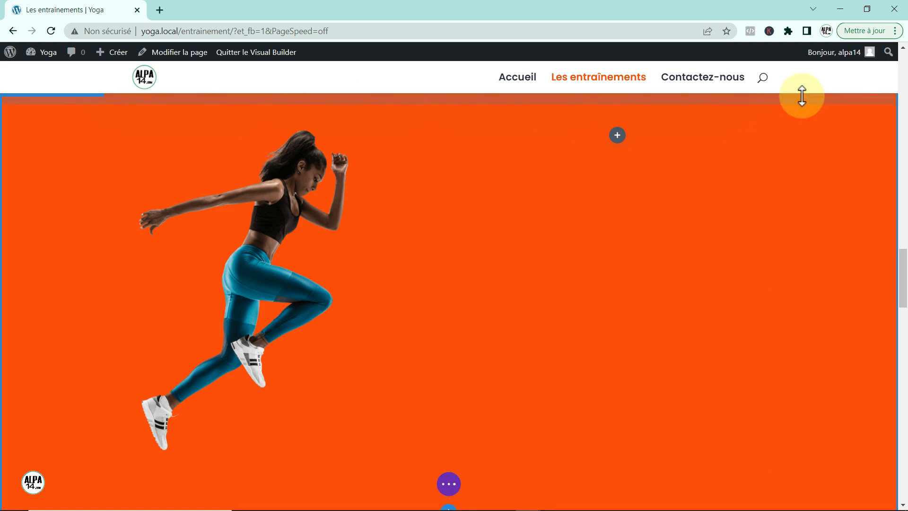
# - Reduce the orange section's top and bottom padding directly on the page
pyautogui.moveTo(803, 105); pyautogui.dragTo(802, 90)
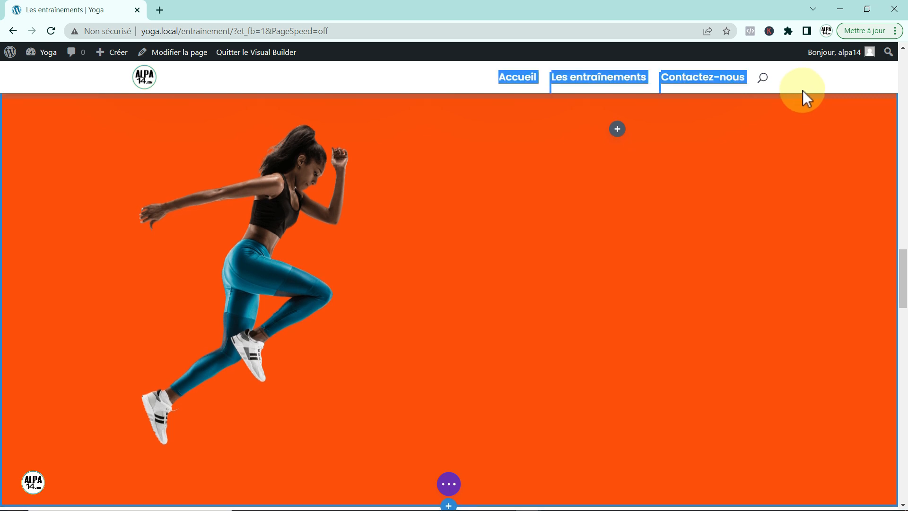
pyautogui.click(899, 269)
pyautogui.scroll(-3, 900, 274)
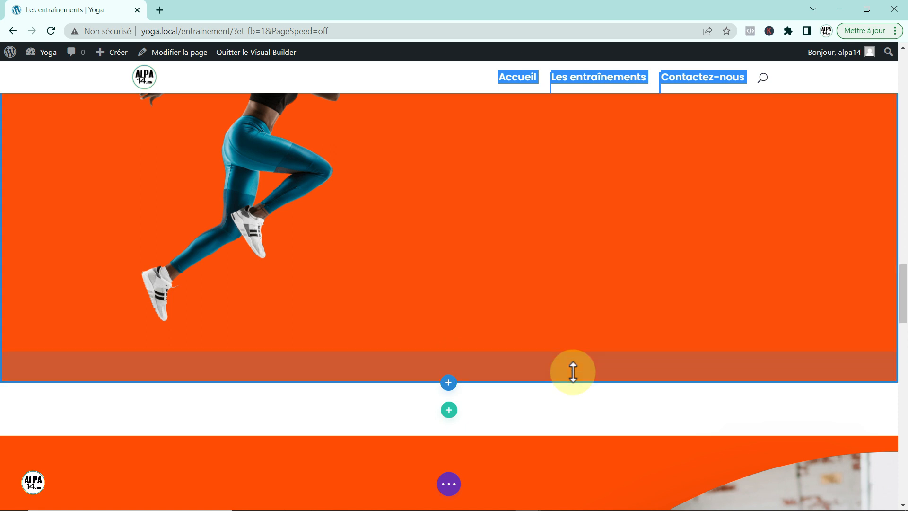
pyautogui.moveTo(573, 372); pyautogui.dragTo(575, 332)
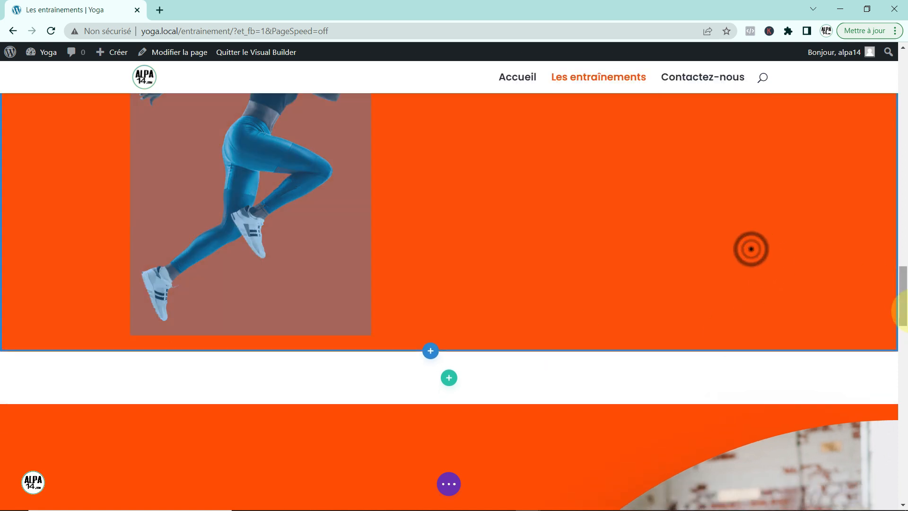
# - Open the orange section's settings and add a Background Pattern in its Fond options
pyautogui.moveTo(900, 305); pyautogui.dragTo(904, 263)
pyautogui.click(715, 361)
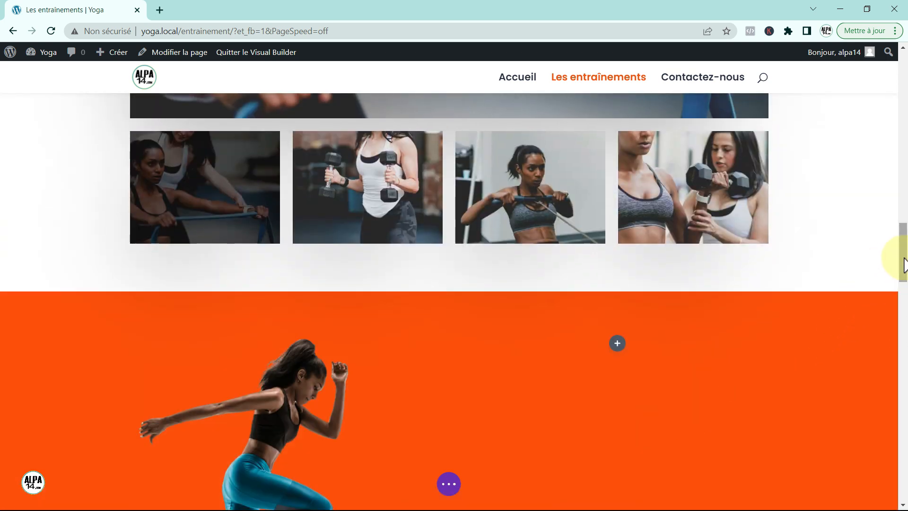
pyautogui.moveTo(903, 261); pyautogui.dragTo(904, 288)
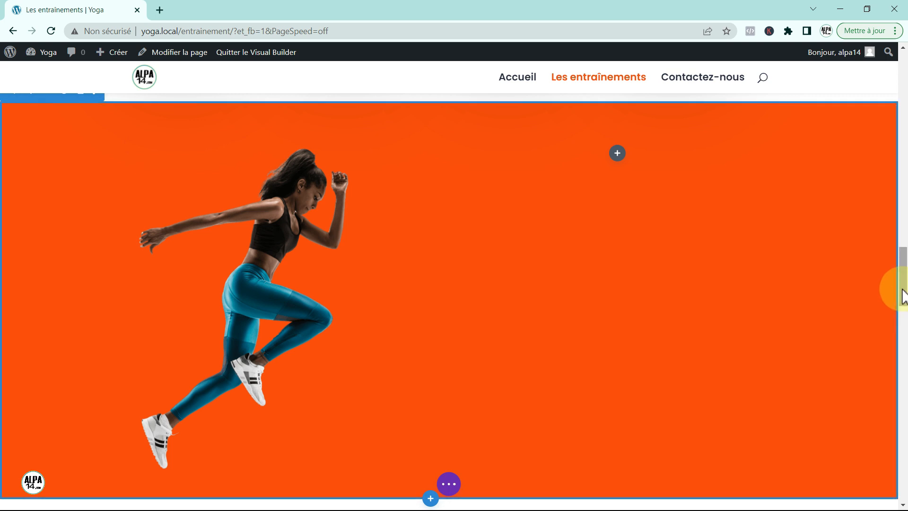
pyautogui.moveTo(903, 289); pyautogui.dragTo(902, 286)
pyautogui.moveTo(85, 160)
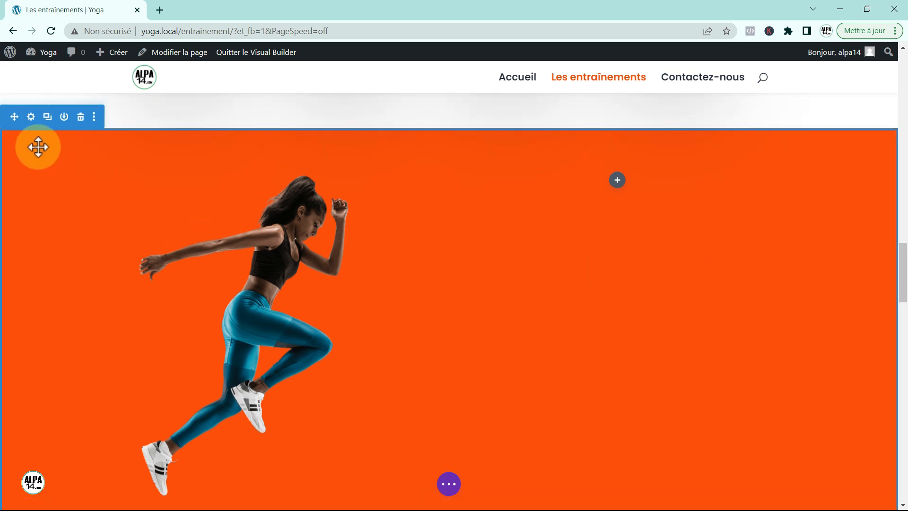
pyautogui.click(31, 118)
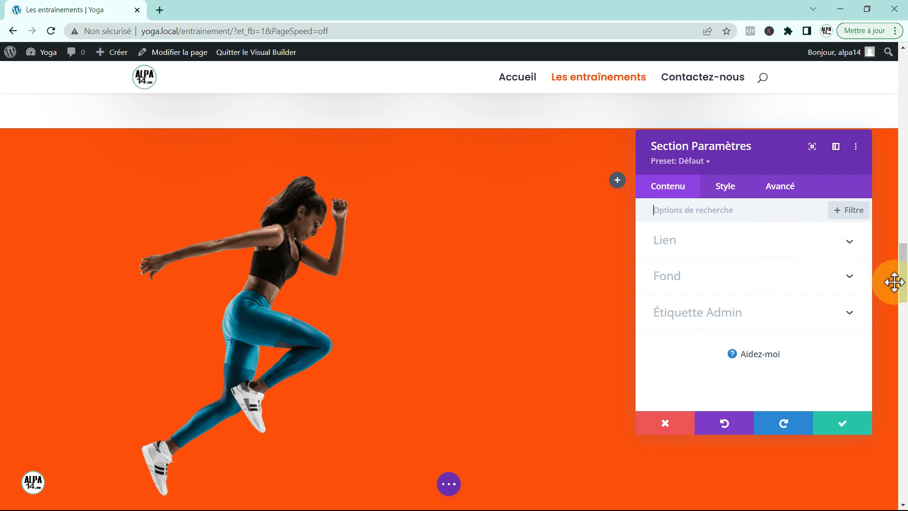
pyautogui.moveTo(903, 297); pyautogui.dragTo(903, 294)
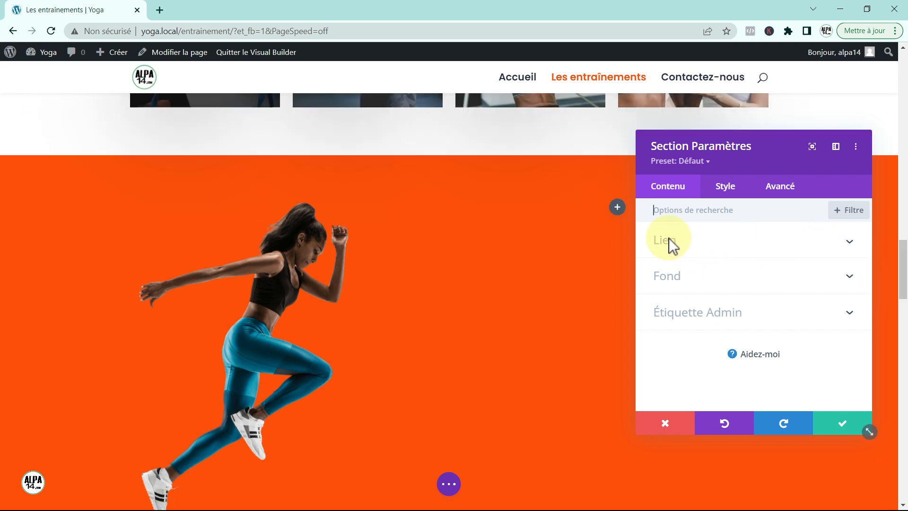
pyautogui.click(690, 273)
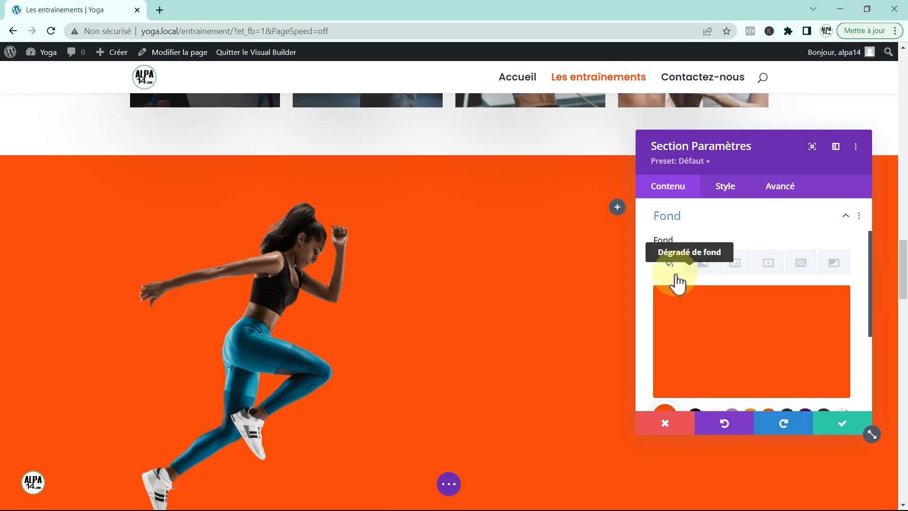
pyautogui.click(805, 276)
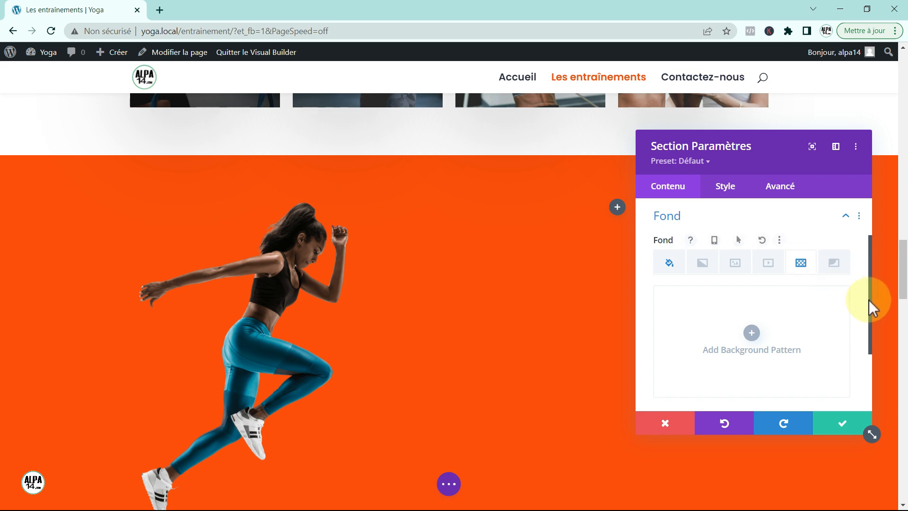
pyautogui.moveTo(870, 304); pyautogui.dragTo(870, 319)
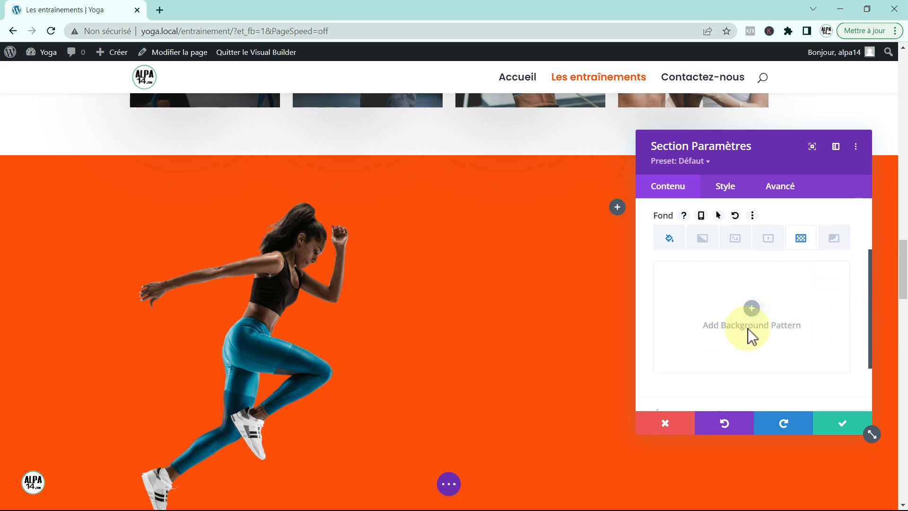
pyautogui.click(752, 308)
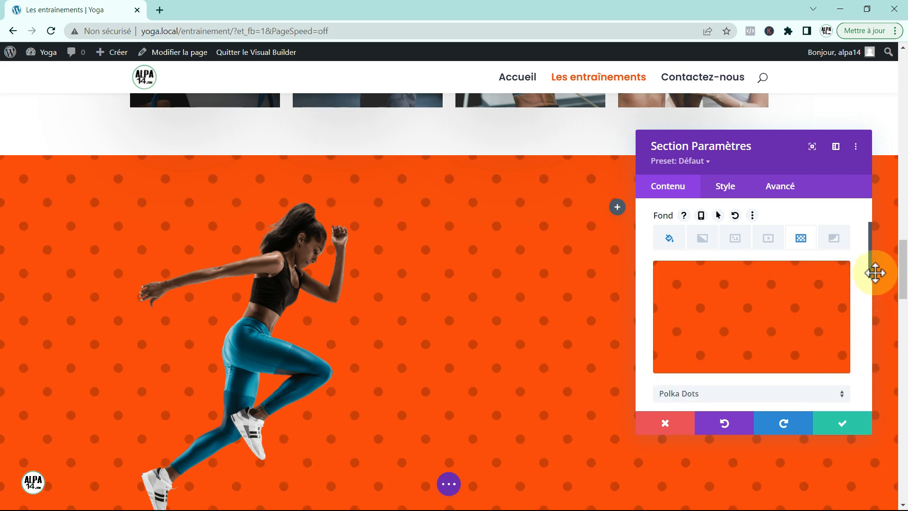
# - Try the Honeycomb, Shippo, Crosses and Waves background patterns on the orange section in turn
pyautogui.scroll(-2, 873, 274)
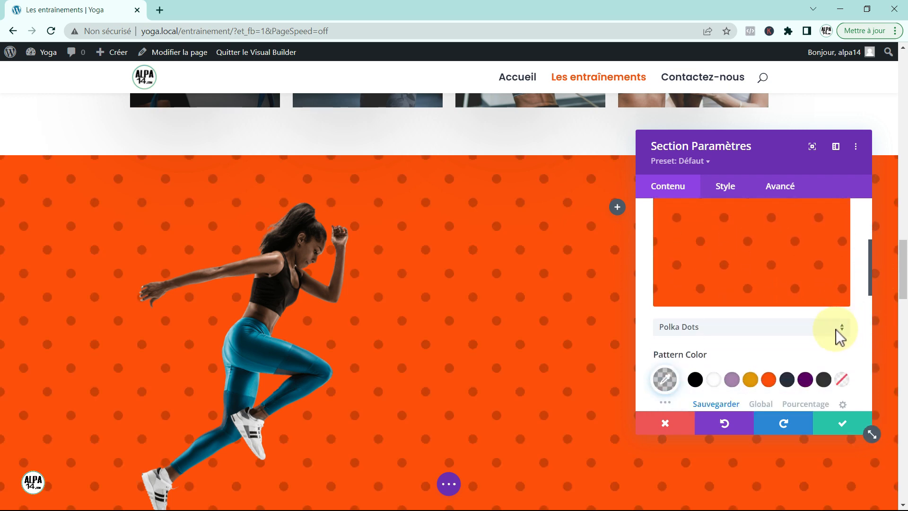
pyautogui.click(835, 326)
pyautogui.click(838, 329)
pyautogui.click(839, 330)
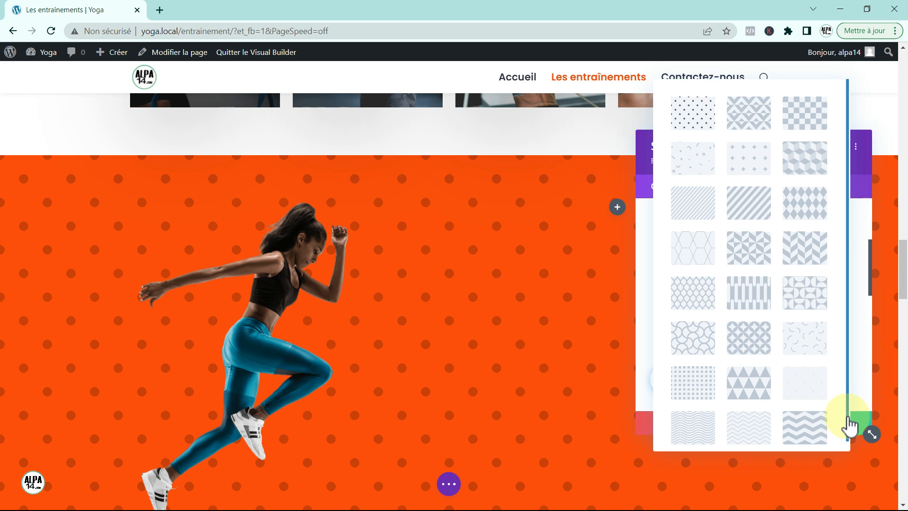
pyautogui.click(696, 251)
pyautogui.click(843, 327)
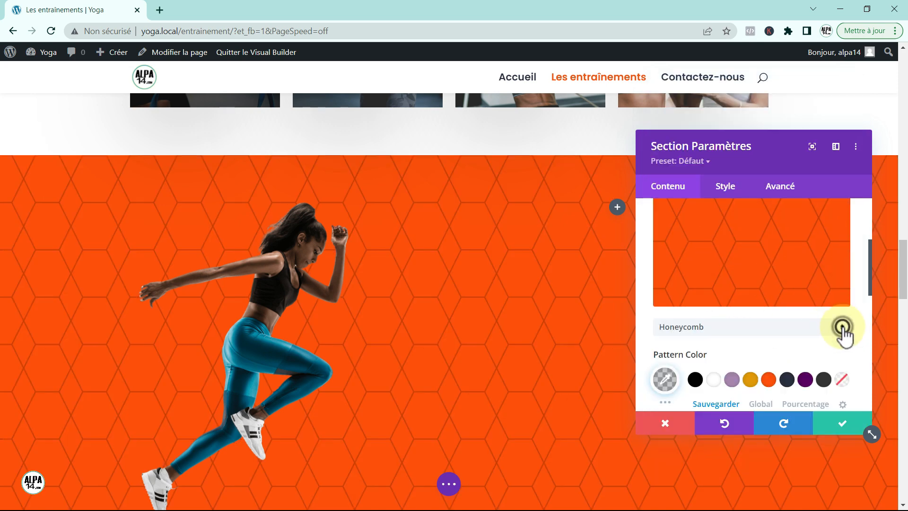
pyautogui.click(757, 343)
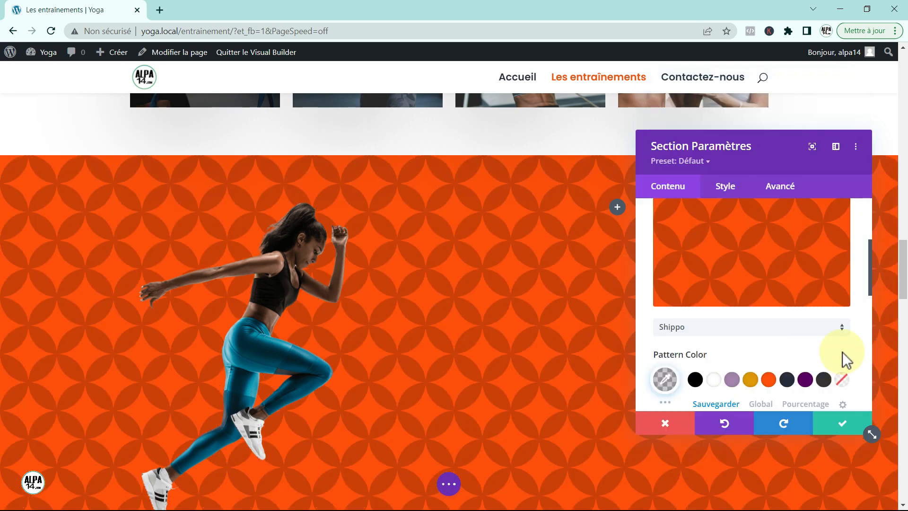
pyautogui.click(841, 331)
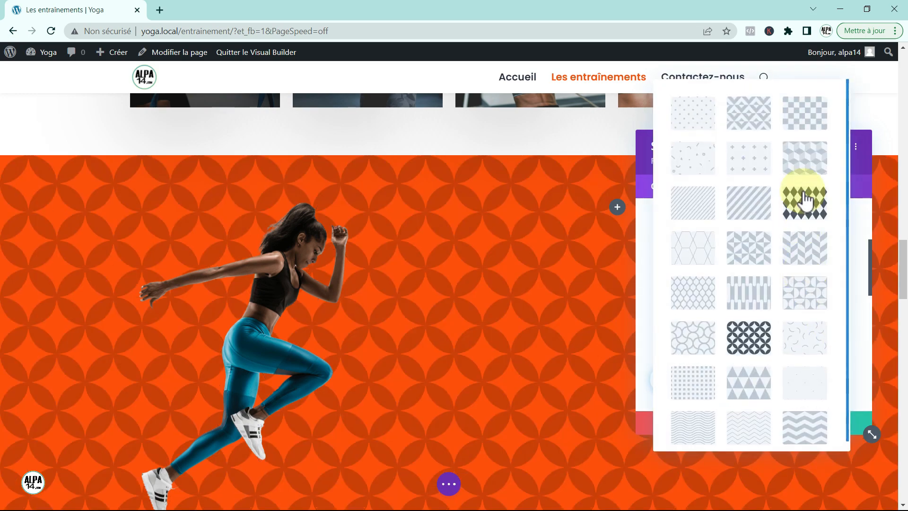
pyautogui.click(754, 161)
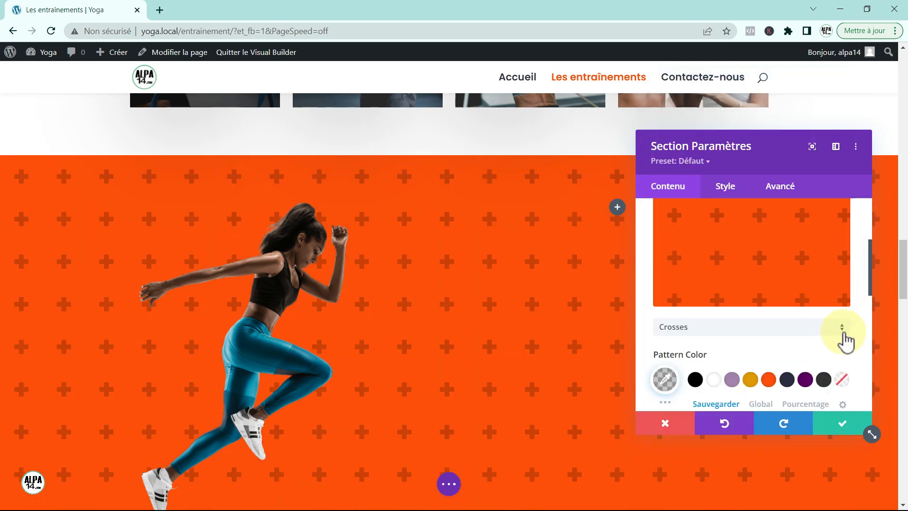
pyautogui.click(842, 331)
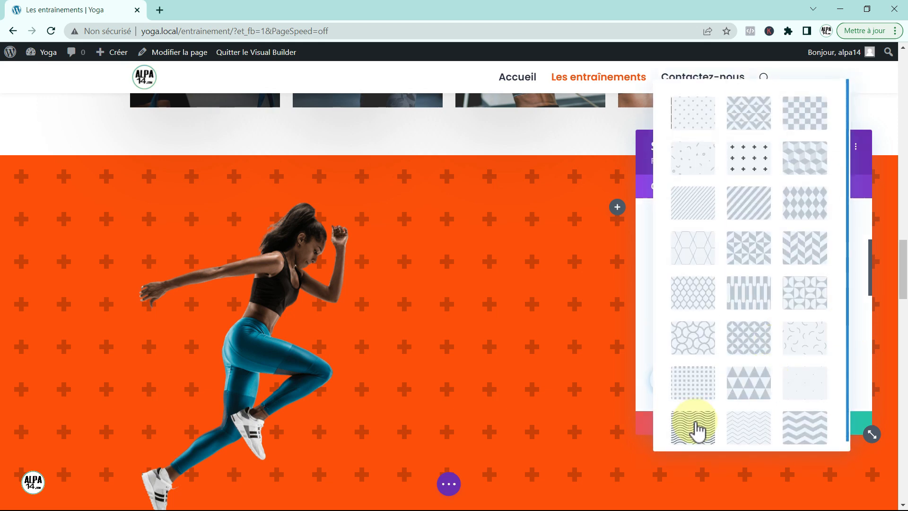
pyautogui.click(697, 423)
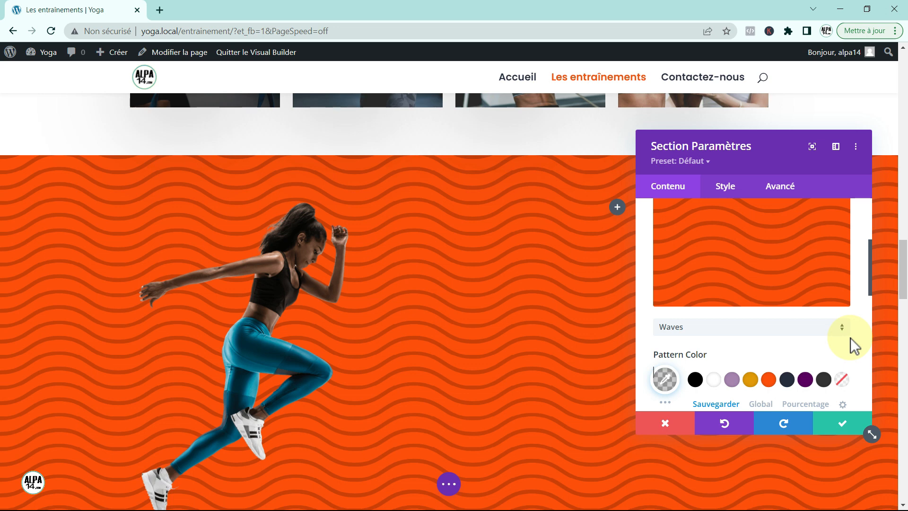
# - Set the section's background pattern to Diagonal Stripes and its Pattern Color to rgba(0,0,0,0.08)
pyautogui.click(843, 328)
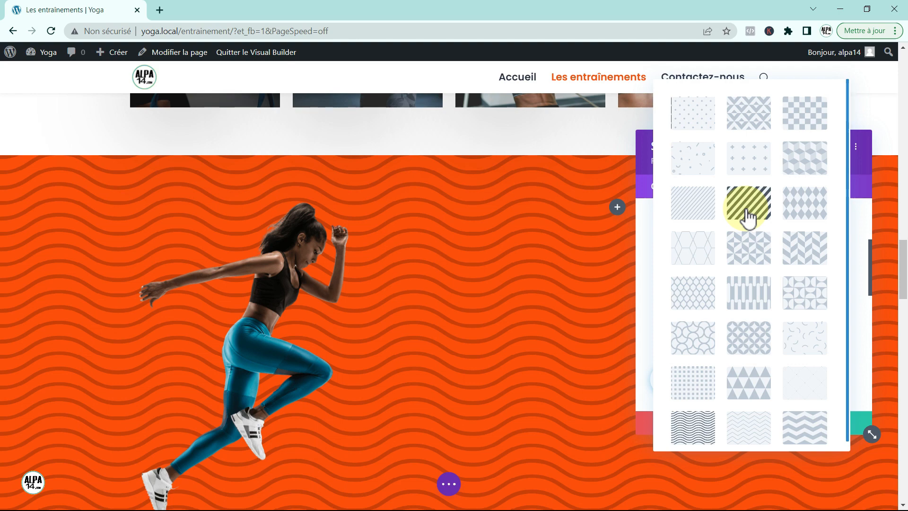
pyautogui.click(747, 213)
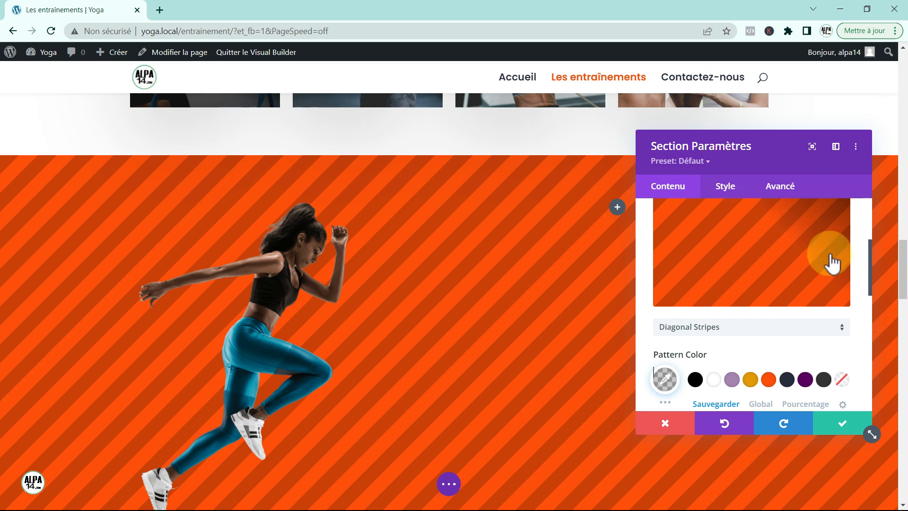
pyautogui.moveTo(871, 287); pyautogui.dragTo(871, 299)
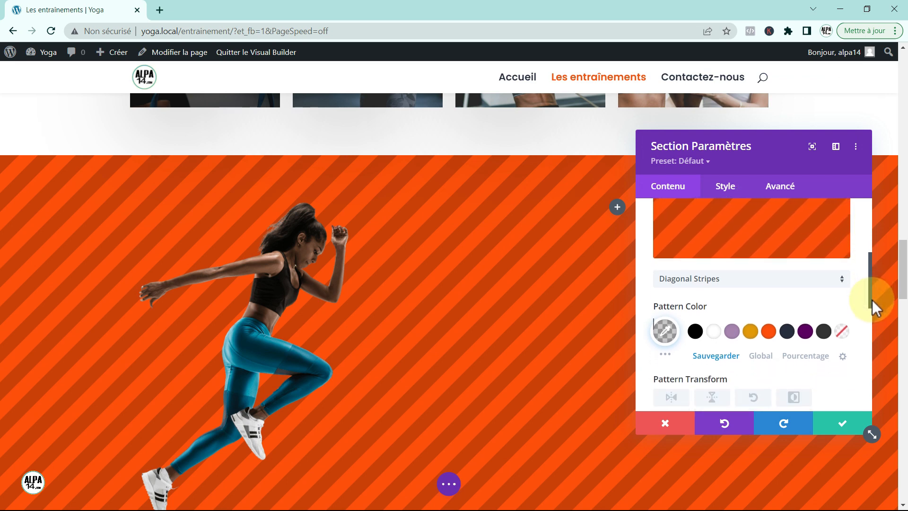
pyautogui.click(664, 334)
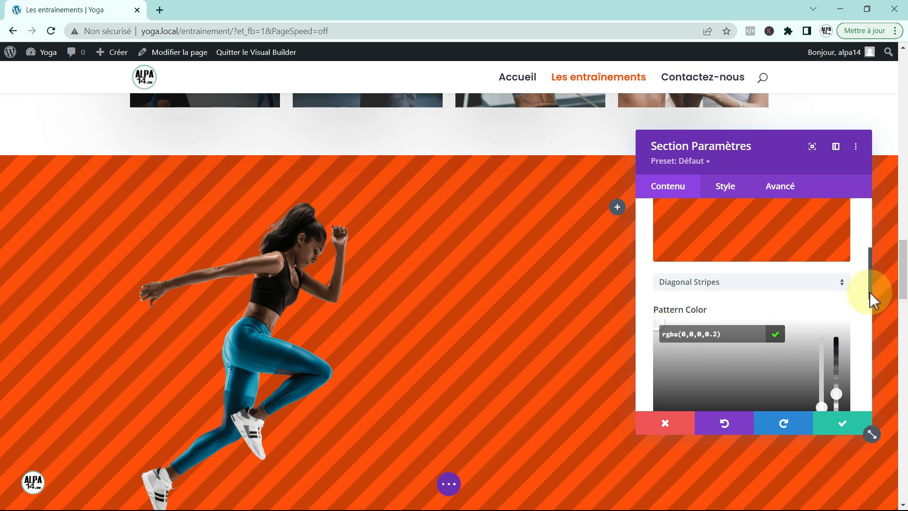
pyautogui.moveTo(869, 292)
pyautogui.mouseDown()
pyautogui.moveTo(872, 312)
pyautogui.moveTo(872, 284)
pyautogui.mouseUp()
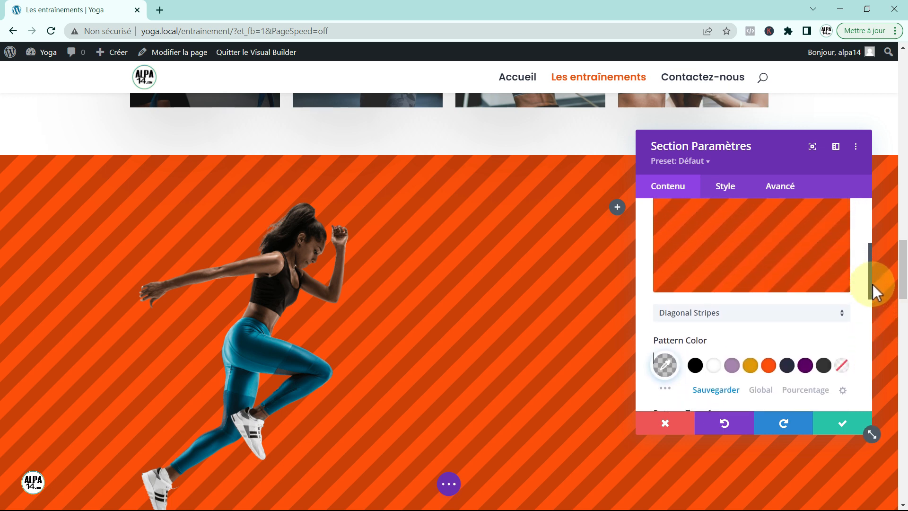
pyautogui.click(676, 365)
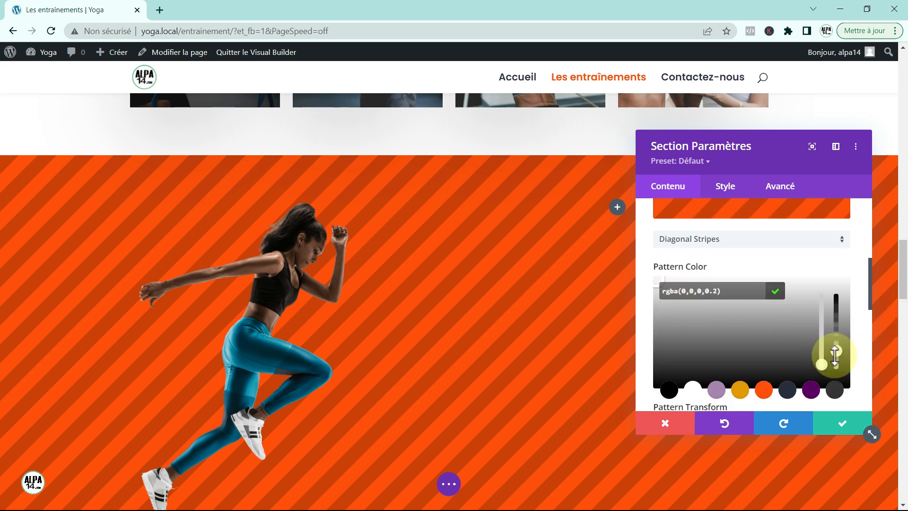
pyautogui.moveTo(835, 353)
pyautogui.mouseDown()
pyautogui.moveTo(838, 327)
pyautogui.moveTo(841, 369)
pyautogui.mouseUp()
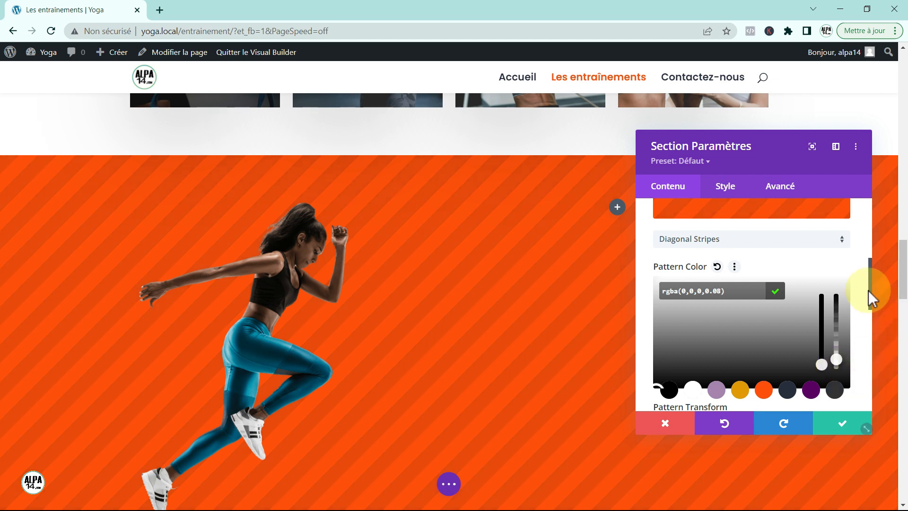
# - Flip the diagonal stripes pattern horizontally with Pattern Transform
pyautogui.click(869, 308)
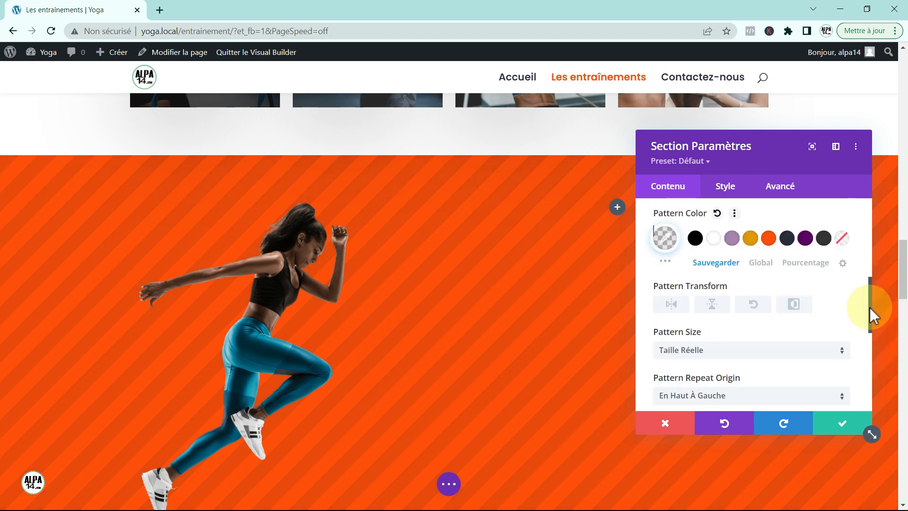
pyautogui.click(669, 305)
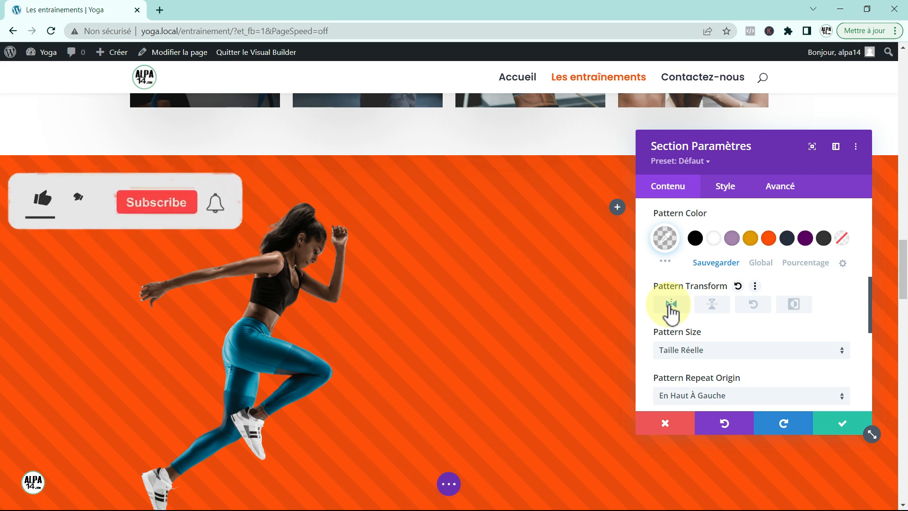
# - Flip the diagonal stripes pattern vertically and invert it with Pattern Transform, keeping the horizontal flip enabled
pyautogui.click(712, 308)
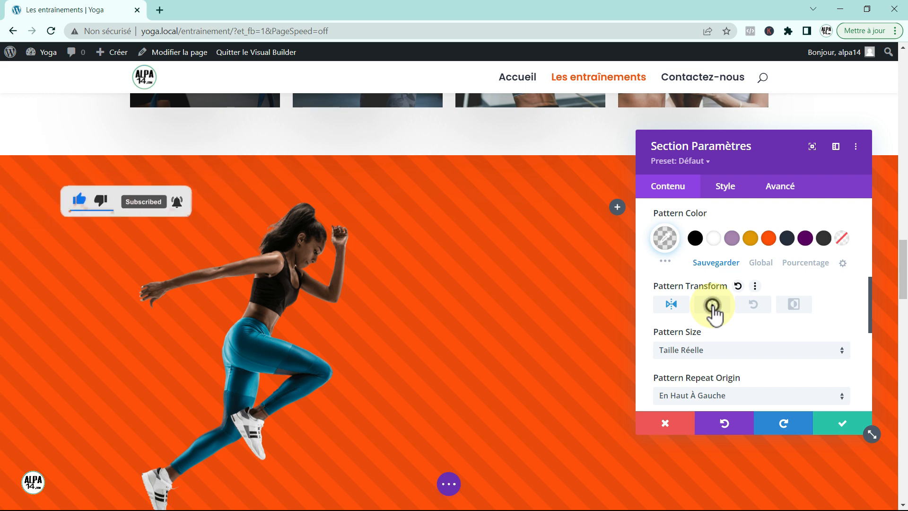
pyautogui.click(794, 304)
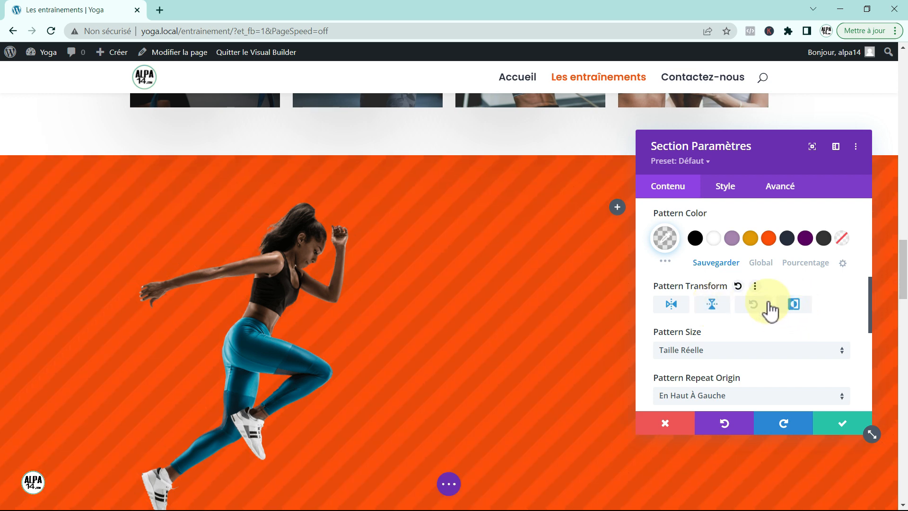
pyautogui.click(673, 306)
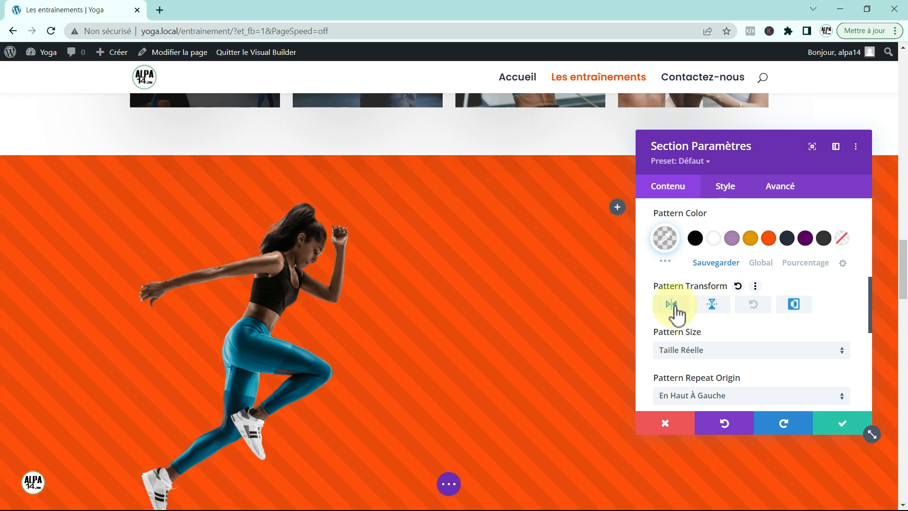
pyautogui.click(712, 305)
pyautogui.click(679, 307)
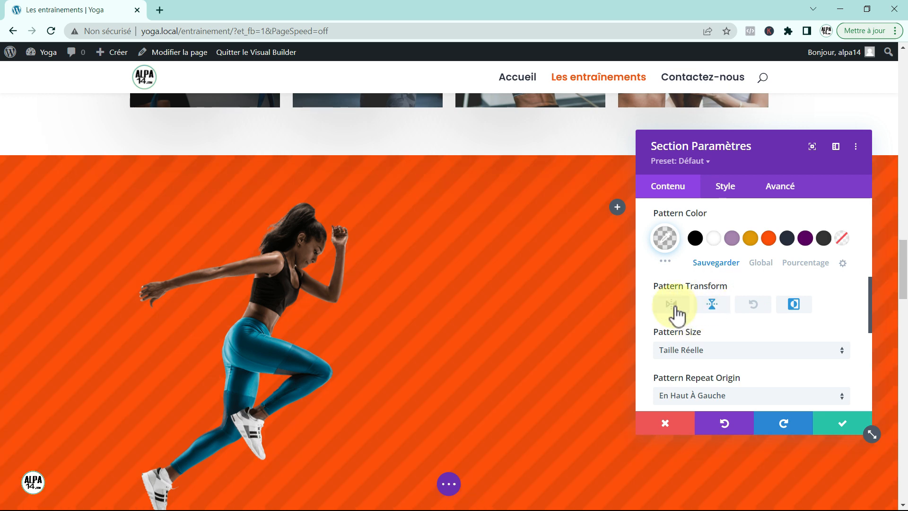
pyautogui.click(795, 312)
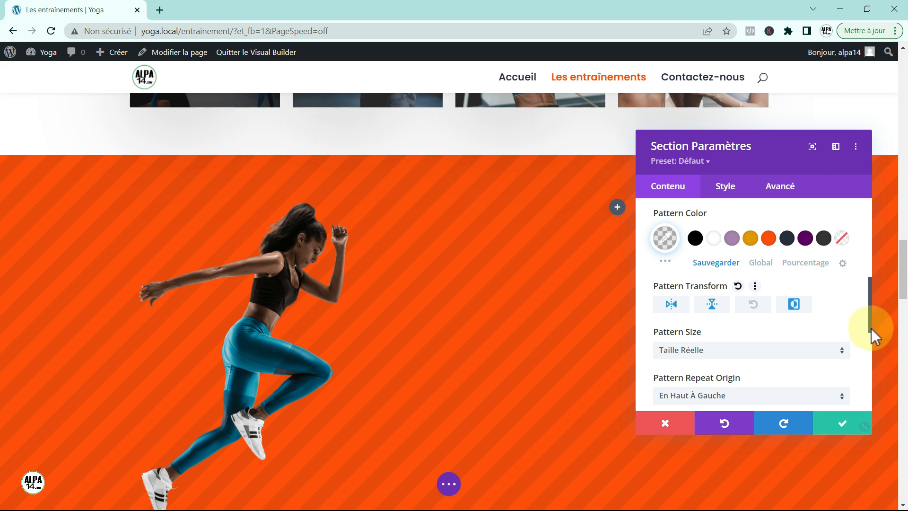
# - Set the diagonal stripes' Pattern Size to Stretch to Fill
pyautogui.scroll(-1, 871, 324)
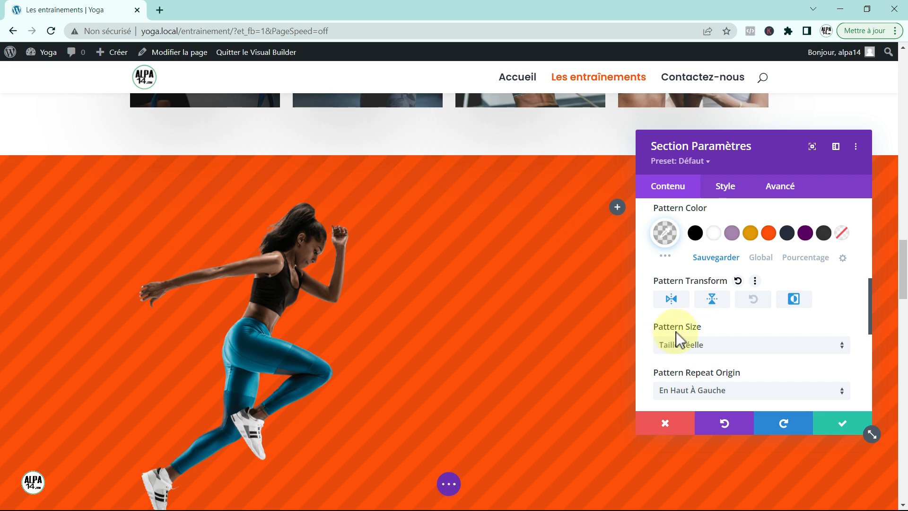
pyautogui.click(840, 345)
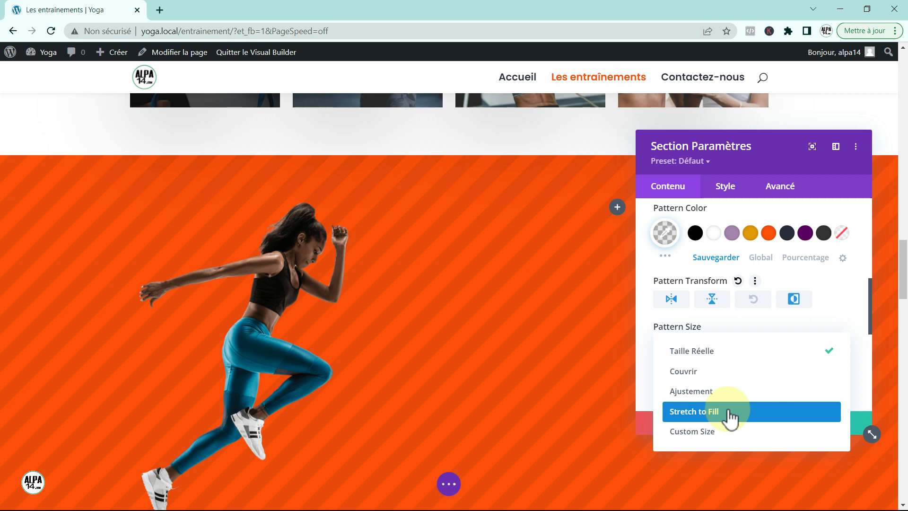
pyautogui.click(728, 411)
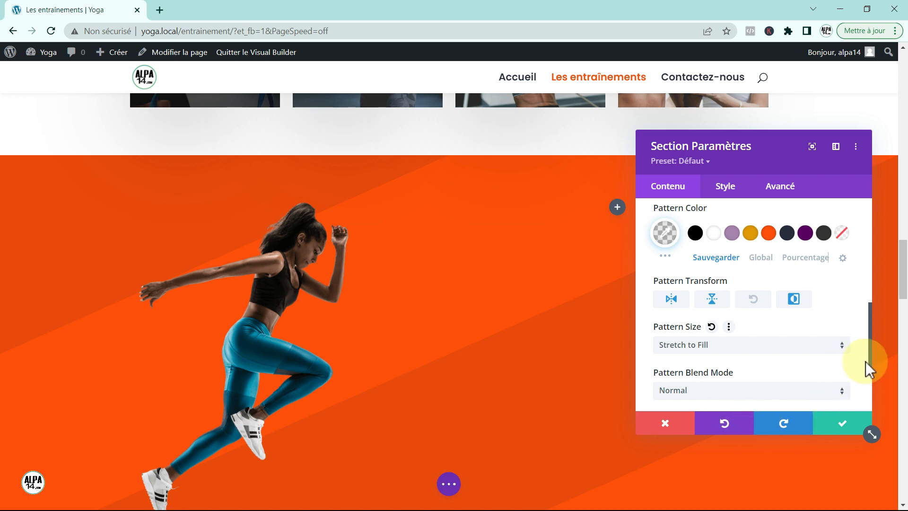
# - Review the Pattern Blend Mode options and keep Normal for the stripes pattern
pyautogui.moveTo(871, 365); pyautogui.dragTo(875, 381)
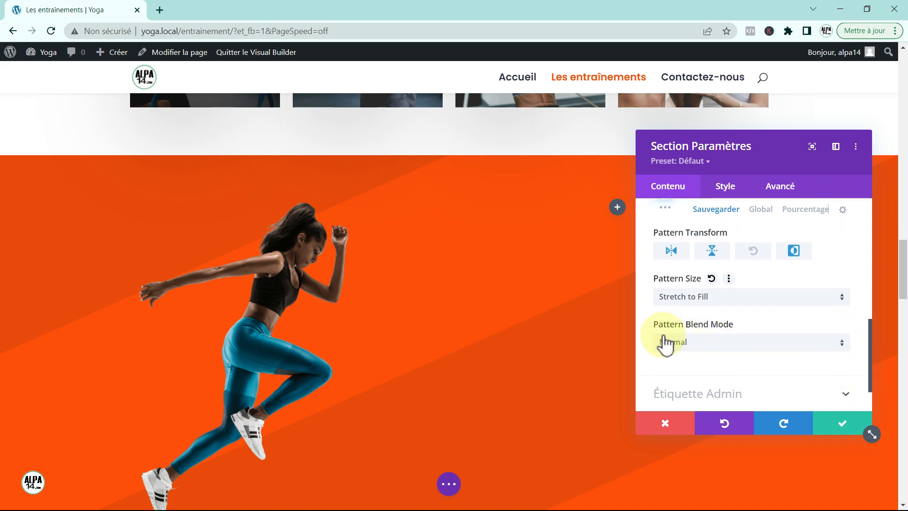
pyautogui.click(839, 344)
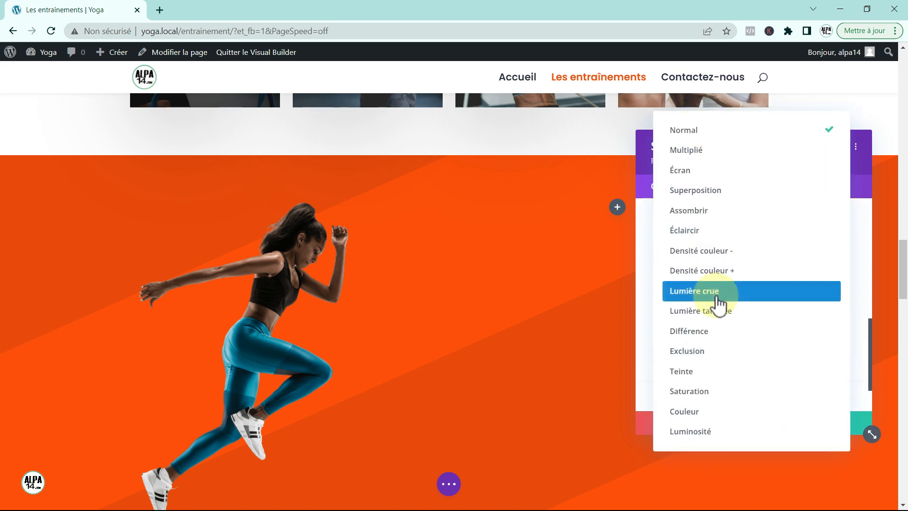
pyautogui.click(684, 132)
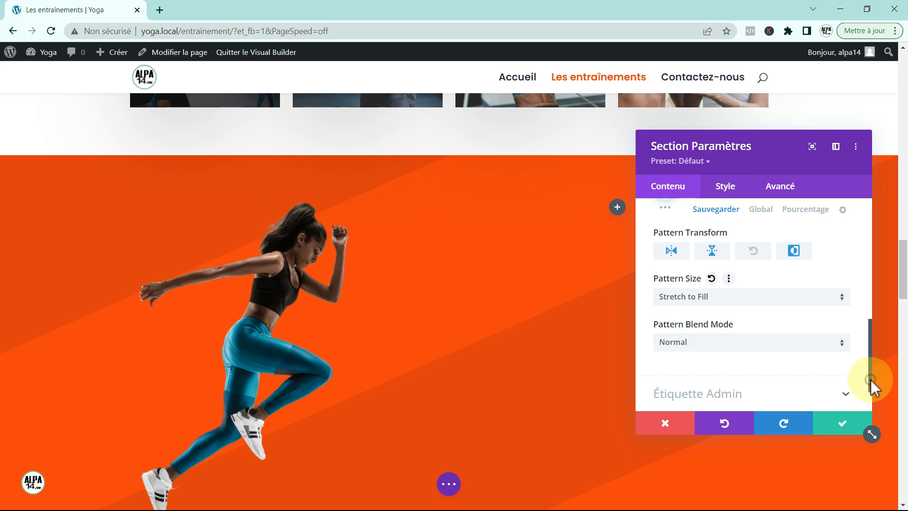
pyautogui.moveTo(869, 379); pyautogui.dragTo(866, 344)
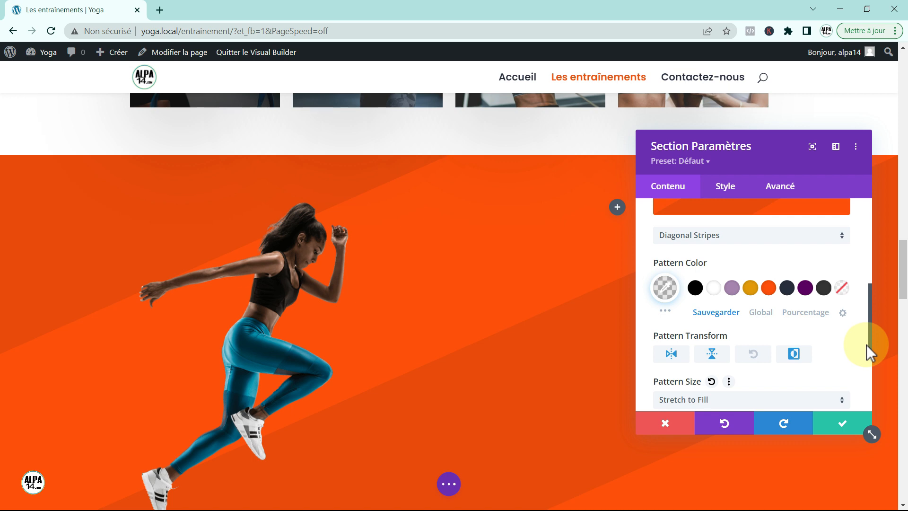
pyautogui.moveTo(866, 345); pyautogui.dragTo(866, 354)
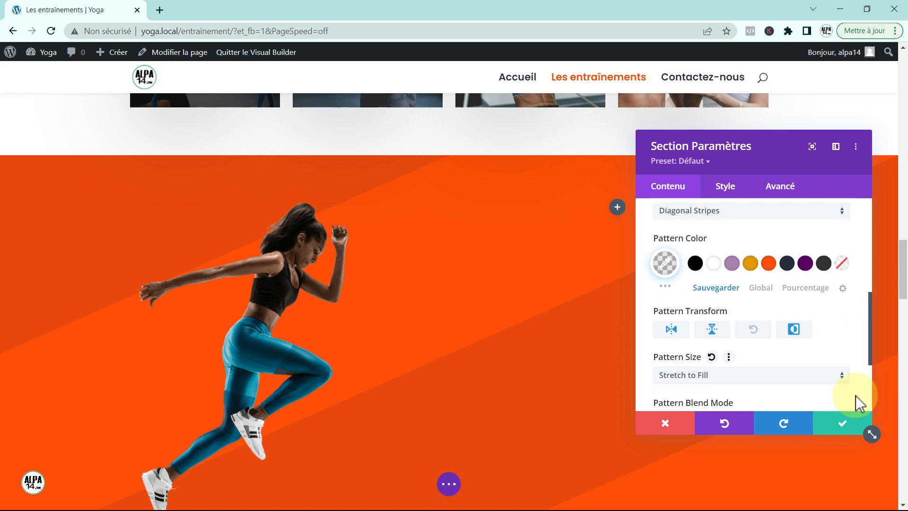
pyautogui.click(669, 184)
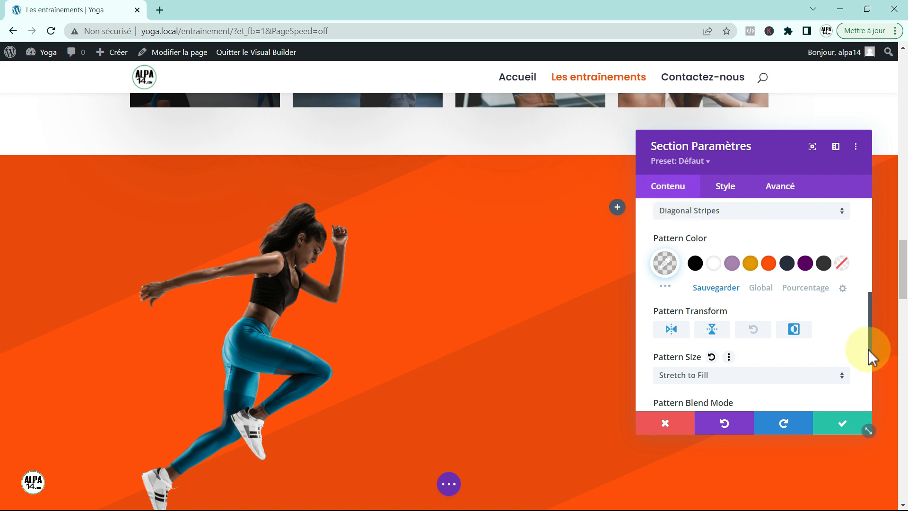
# - Add a Background Mask to the orange section in its Fond options
pyautogui.moveTo(870, 352); pyautogui.dragTo(878, 280)
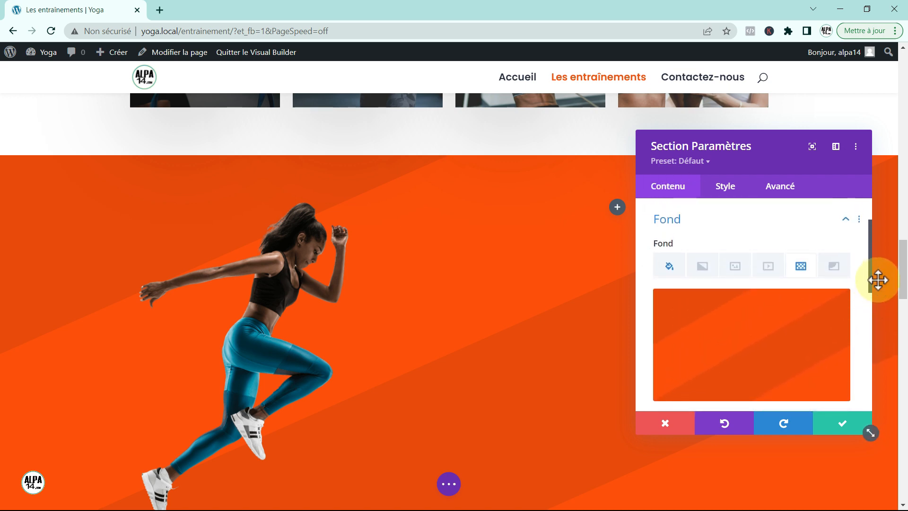
pyautogui.click(835, 272)
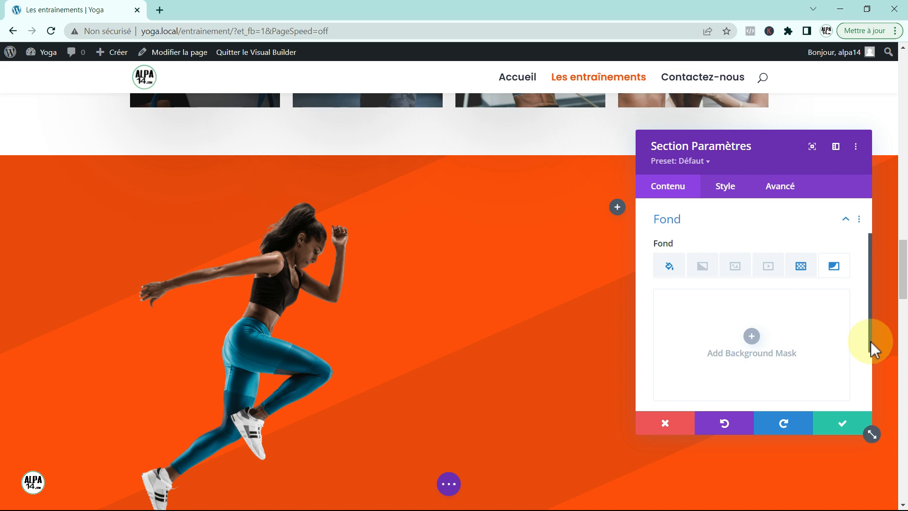
pyautogui.scroll(-1, 870, 341)
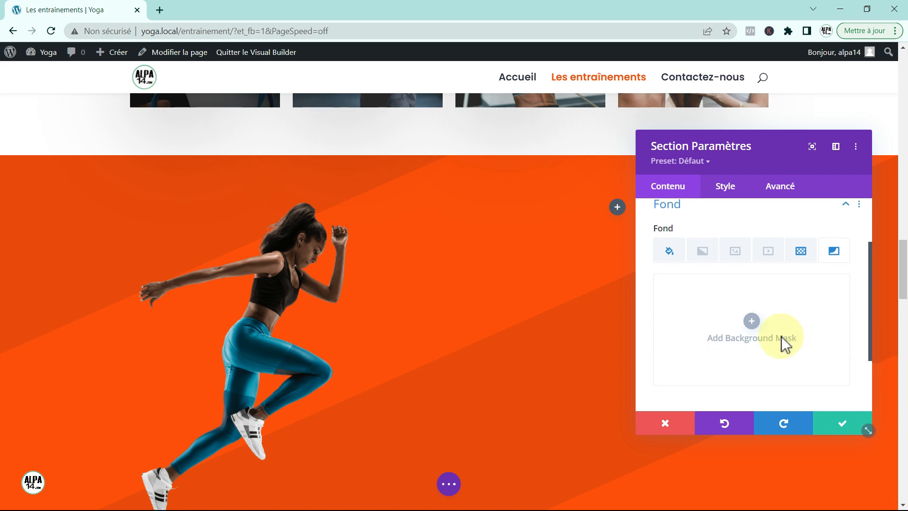
pyautogui.click(749, 321)
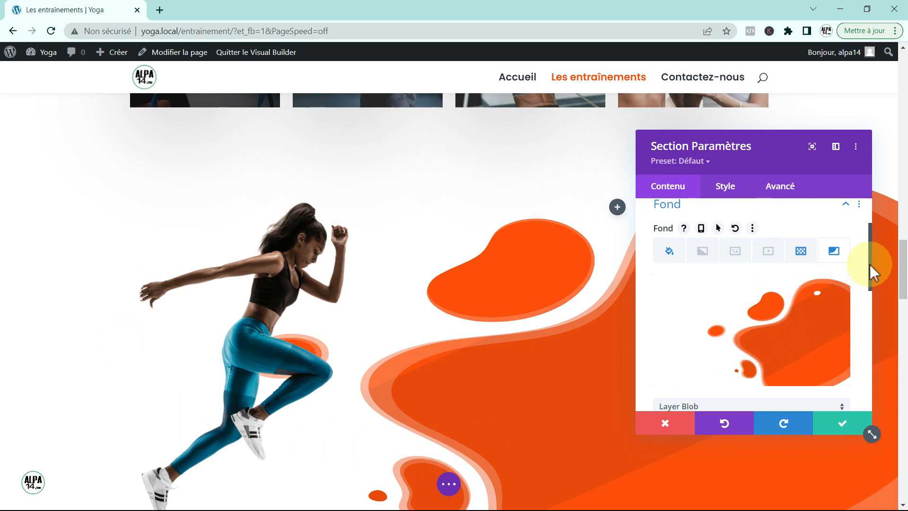
# - Try the Caret shape as the section's background mask
pyautogui.moveTo(870, 265); pyautogui.dragTo(875, 288)
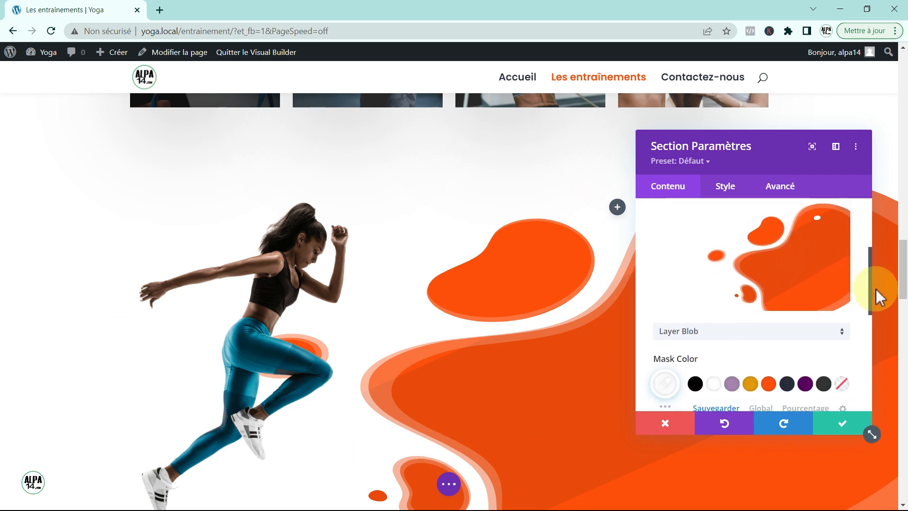
pyautogui.click(840, 331)
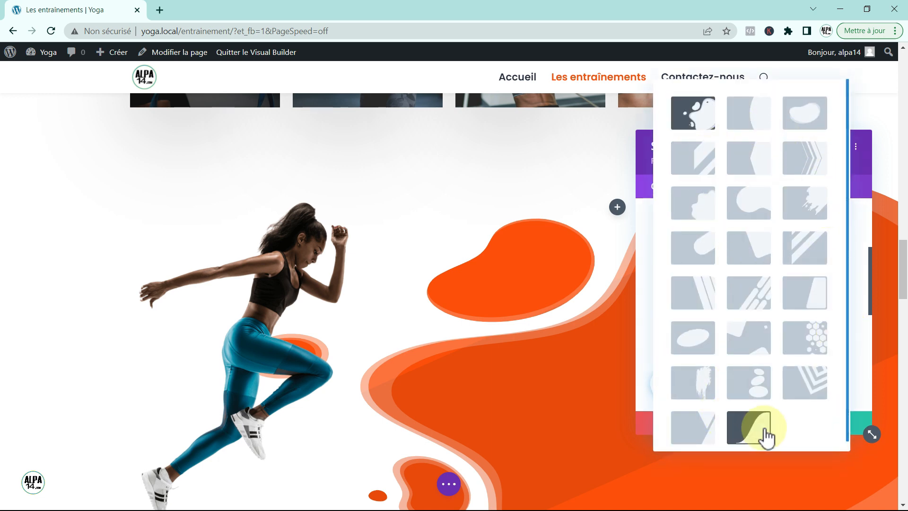
pyautogui.click(752, 168)
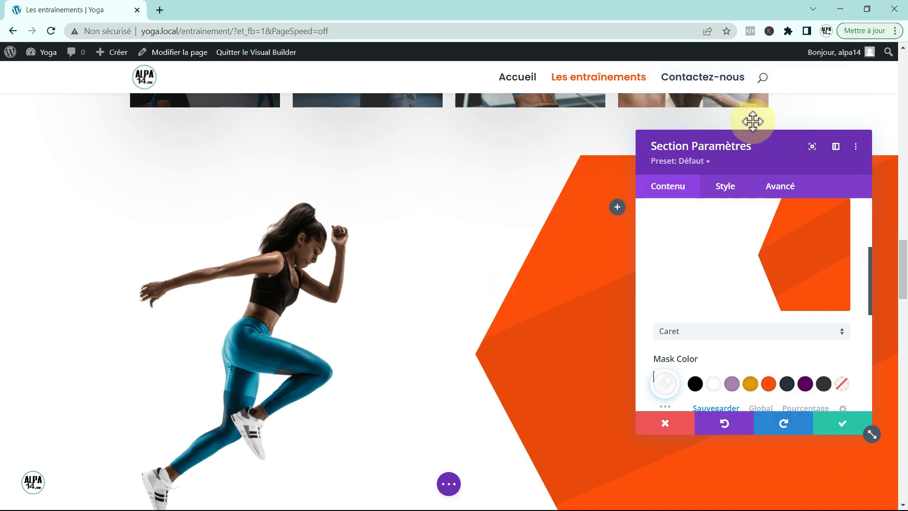
pyautogui.moveTo(842, 287); pyautogui.dragTo(766, 239)
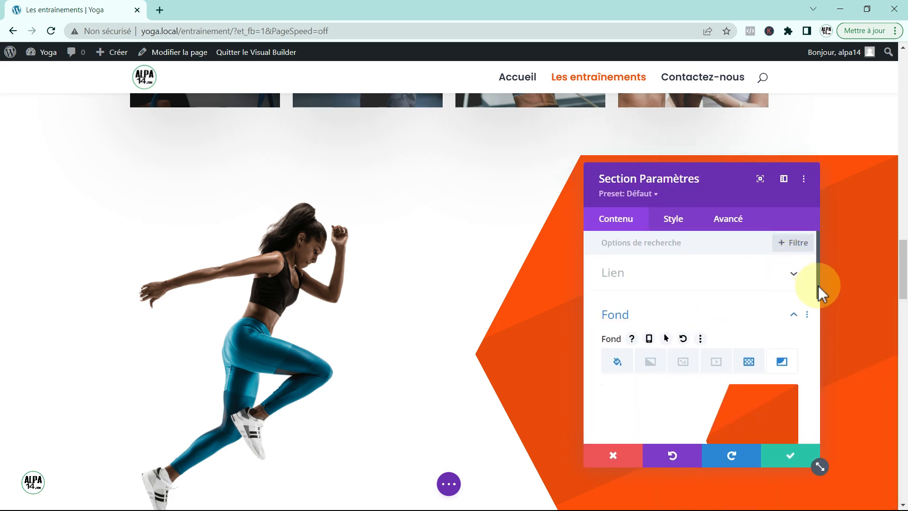
# - Try the Wave shape as the background mask and move the settings window to view the section
pyautogui.moveTo(817, 280); pyautogui.dragTo(822, 306)
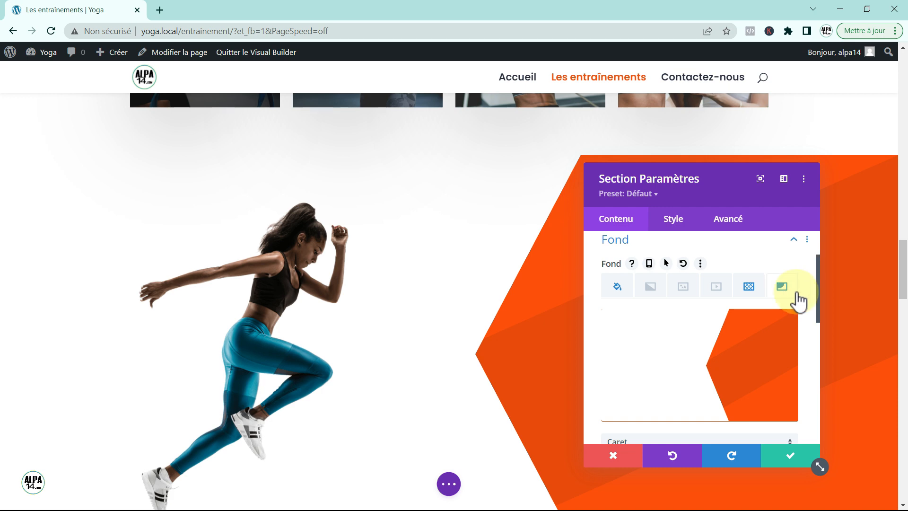
pyautogui.moveTo(818, 315); pyautogui.dragTo(819, 341)
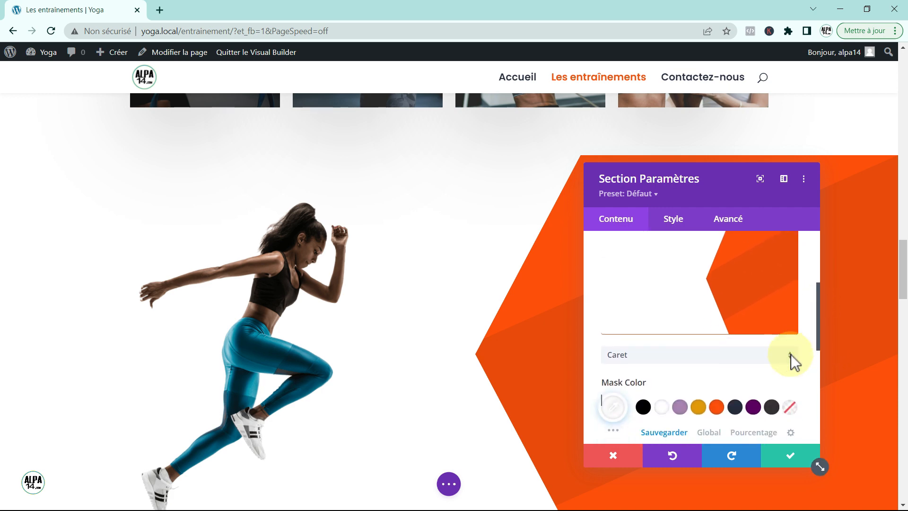
pyautogui.click(791, 355)
pyautogui.click(699, 426)
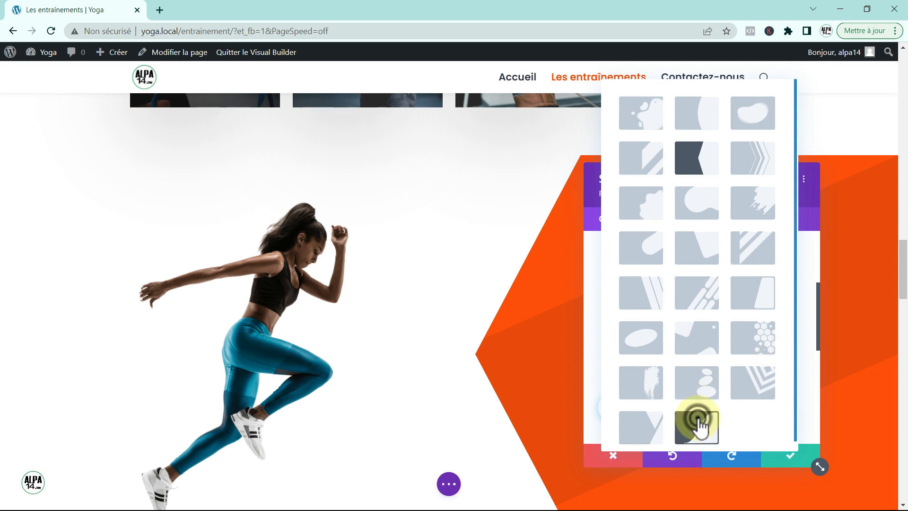
pyautogui.moveTo(707, 180); pyautogui.dragTo(889, 360)
pyautogui.moveTo(669, 190)
pyautogui.mouseDown()
pyautogui.moveTo(660, 187)
pyautogui.moveTo(674, 186)
pyautogui.mouseUp()
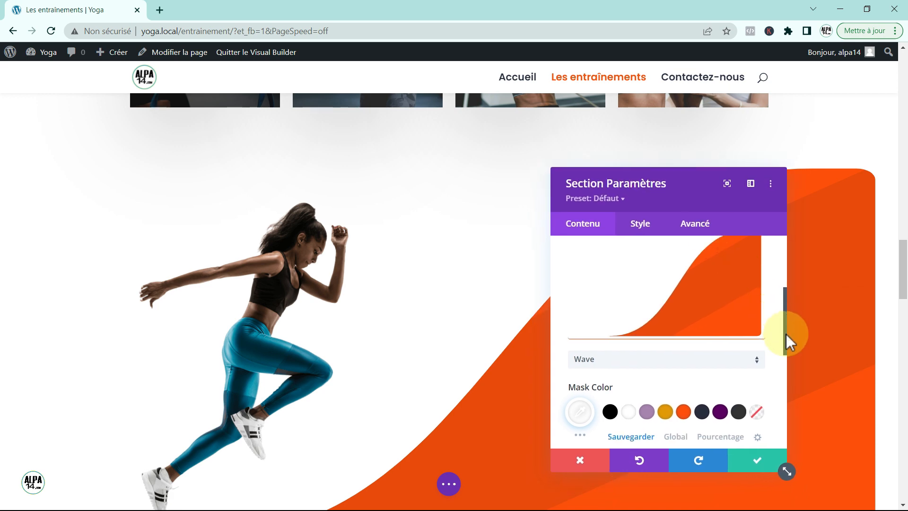
# - Set the section's background mask to Diagonal Pills
pyautogui.moveTo(786, 338); pyautogui.dragTo(787, 350)
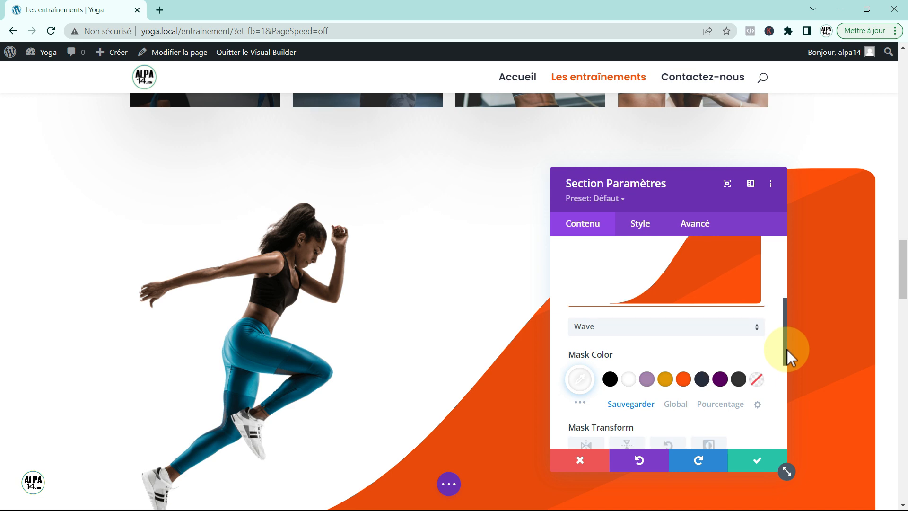
pyautogui.click(760, 327)
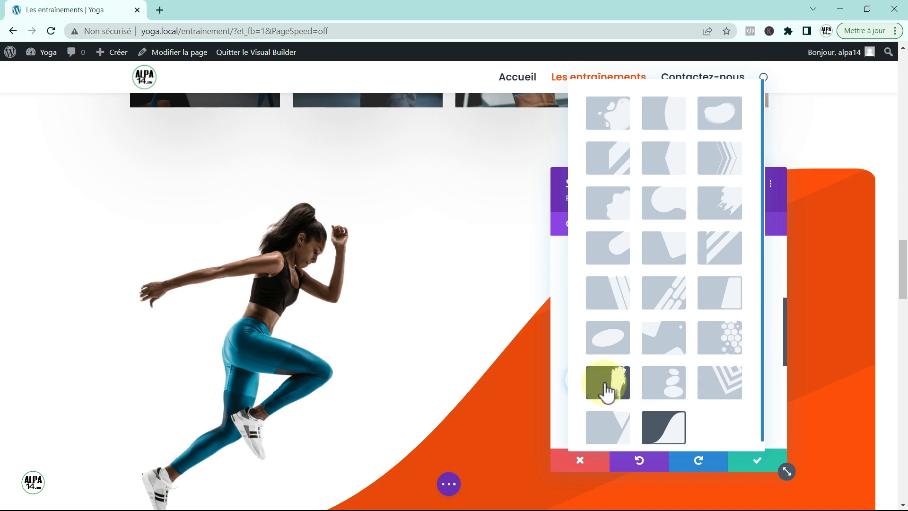
pyautogui.click(670, 303)
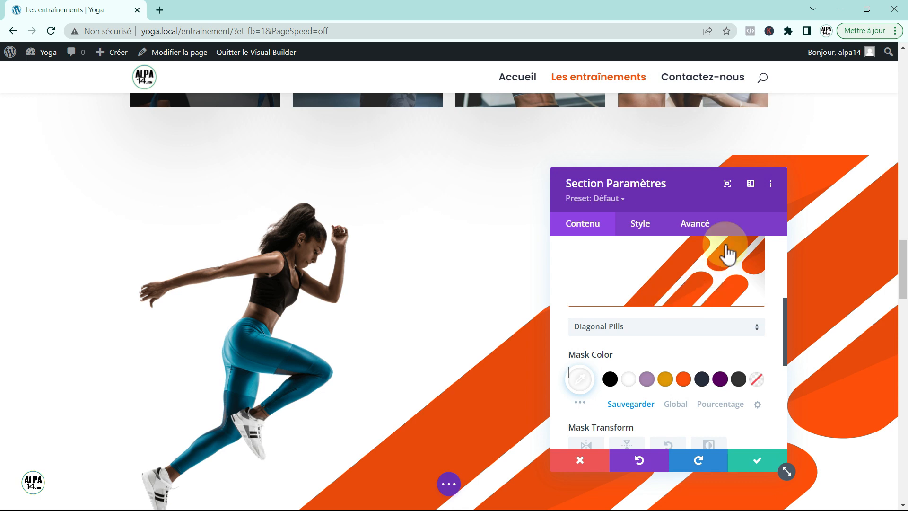
pyautogui.moveTo(682, 183); pyautogui.dragTo(712, 160)
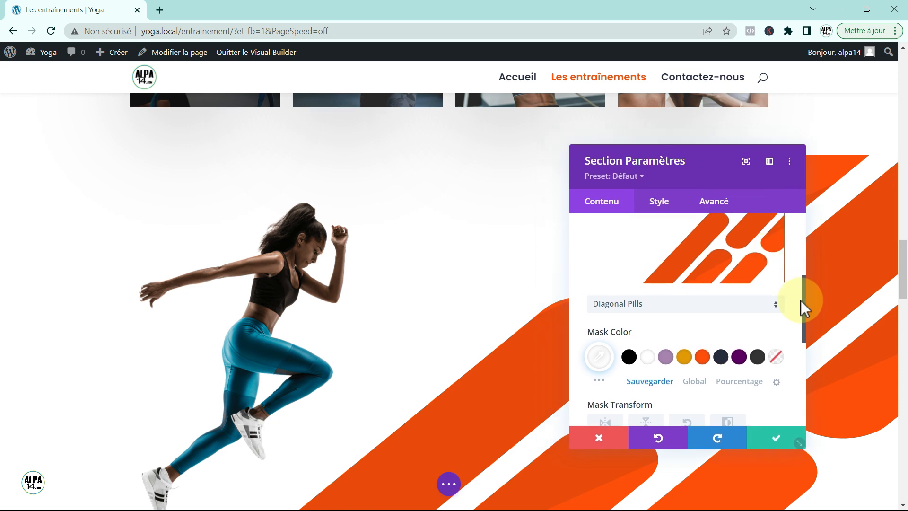
# - Set the Mask Size to Couvrir and move the settings window aside briefly to inspect the masked background
pyautogui.moveTo(804, 310); pyautogui.dragTo(807, 367)
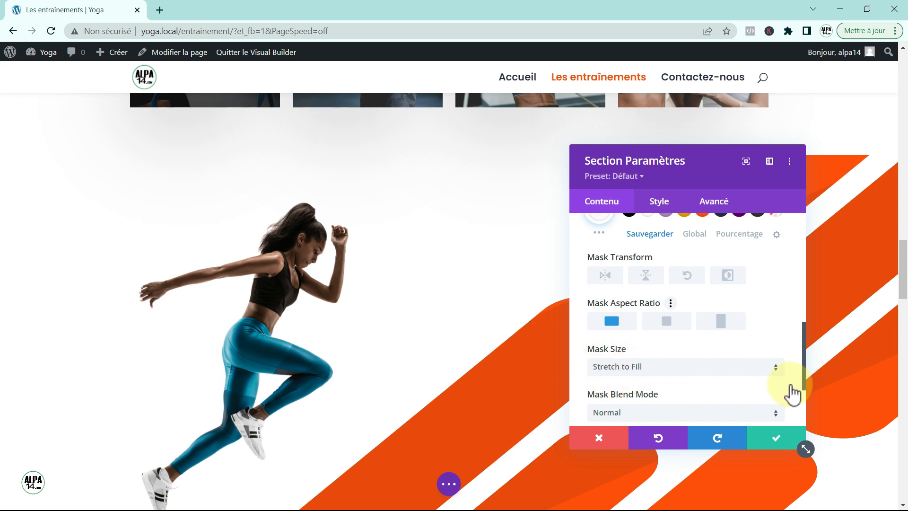
pyautogui.click(776, 366)
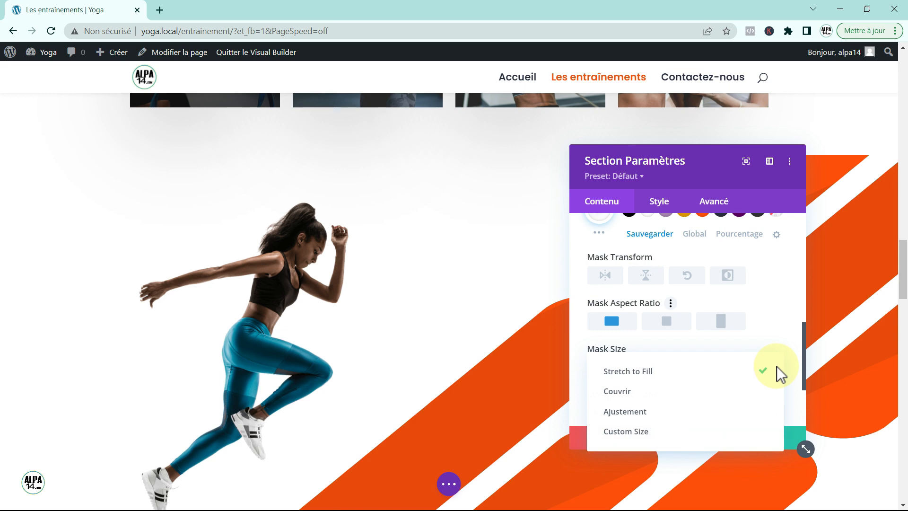
pyautogui.click(698, 397)
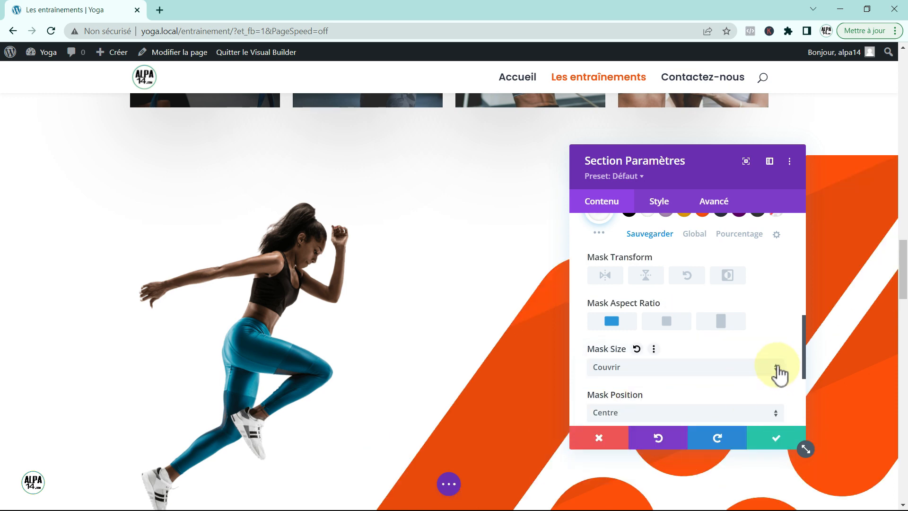
pyautogui.moveTo(699, 166); pyautogui.dragTo(753, 507)
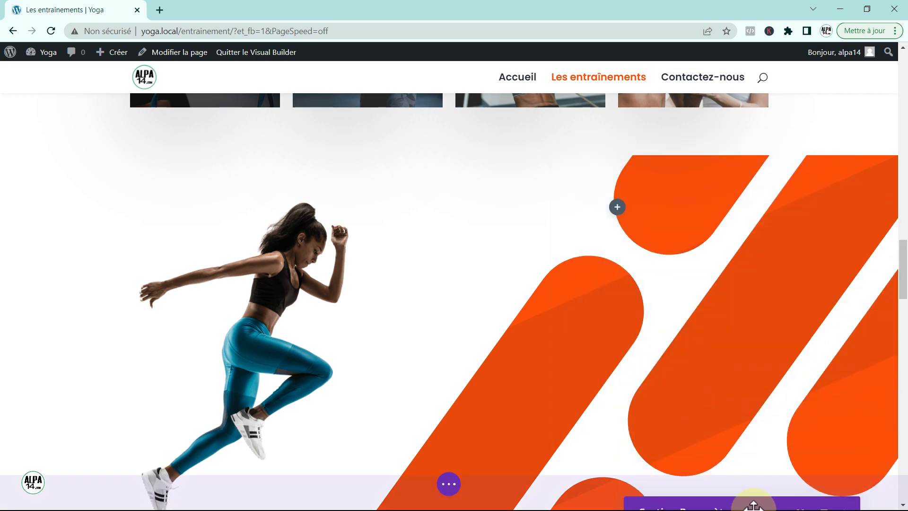
pyautogui.moveTo(753, 506); pyautogui.dragTo(683, 164)
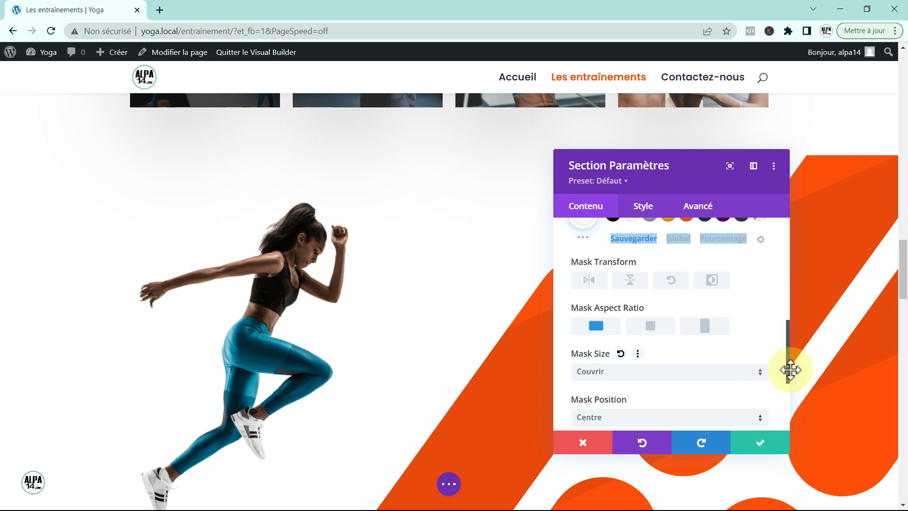
# - Try Custom Size as the size of the section's background mask and test its mask width
pyautogui.moveTo(787, 368); pyautogui.dragTo(789, 383)
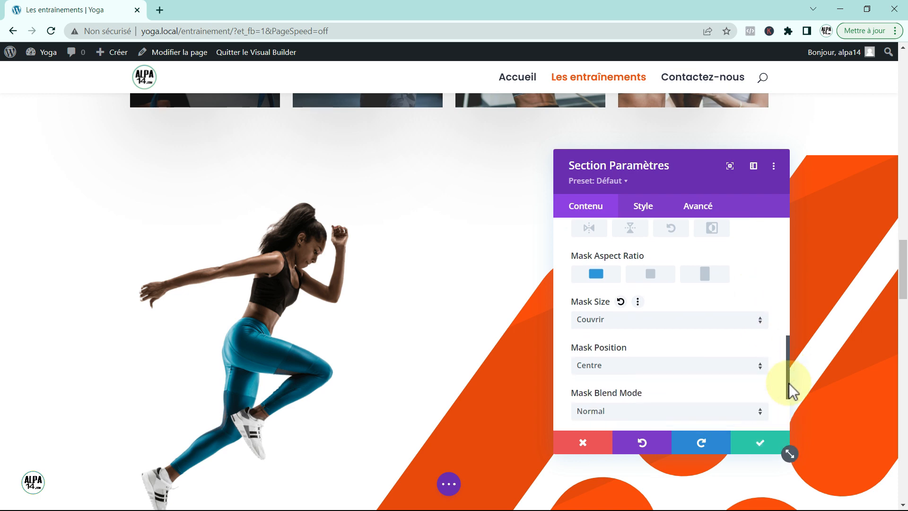
pyautogui.click(757, 323)
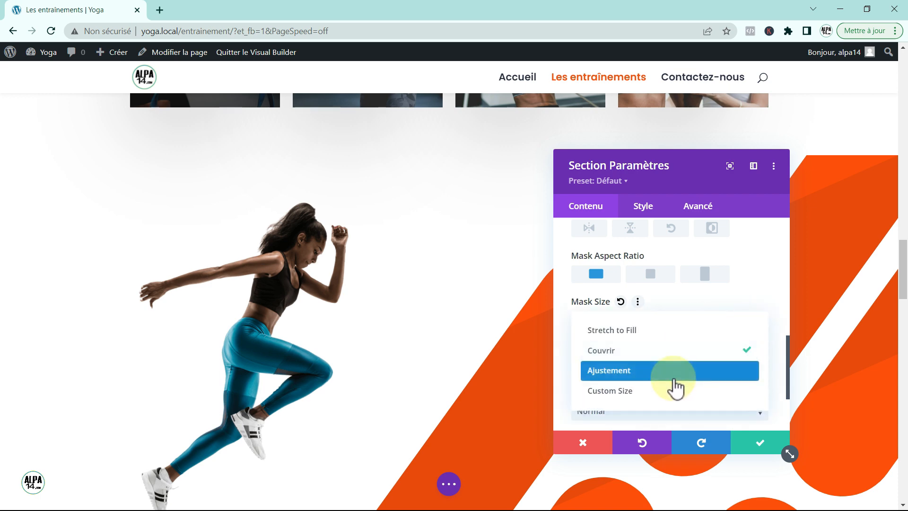
pyautogui.click(629, 393)
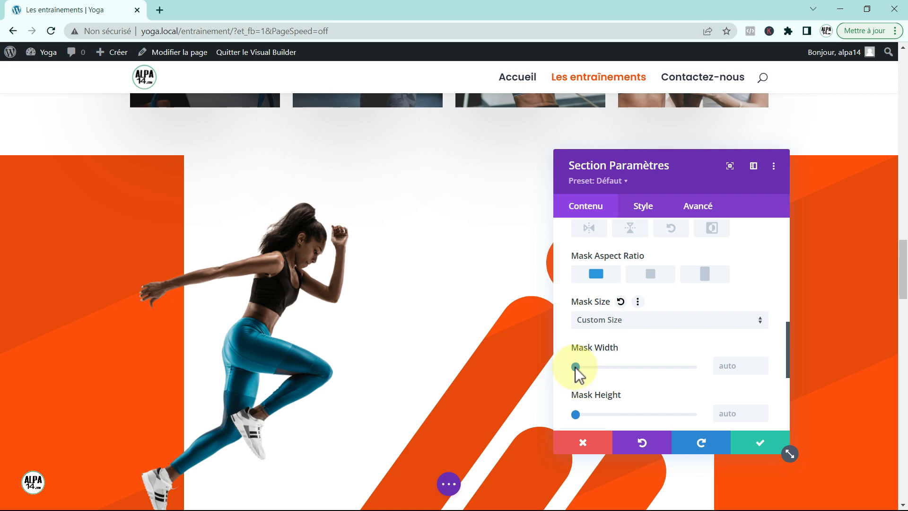
pyautogui.moveTo(575, 368)
pyautogui.mouseDown()
pyautogui.moveTo(615, 373)
pyautogui.moveTo(574, 373)
pyautogui.mouseUp()
pyautogui.click(650, 442)
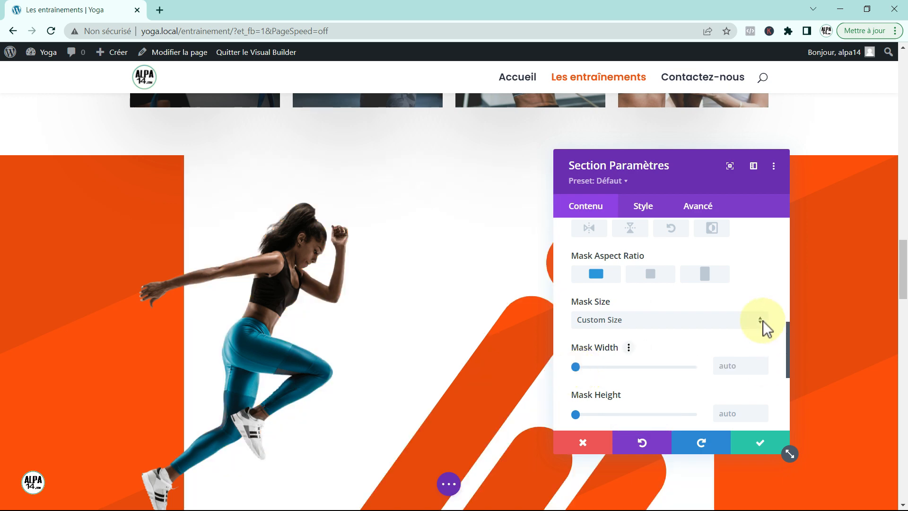
# - Set the section's Mask Size back to Couvrir and save the section settings
pyautogui.click(762, 319)
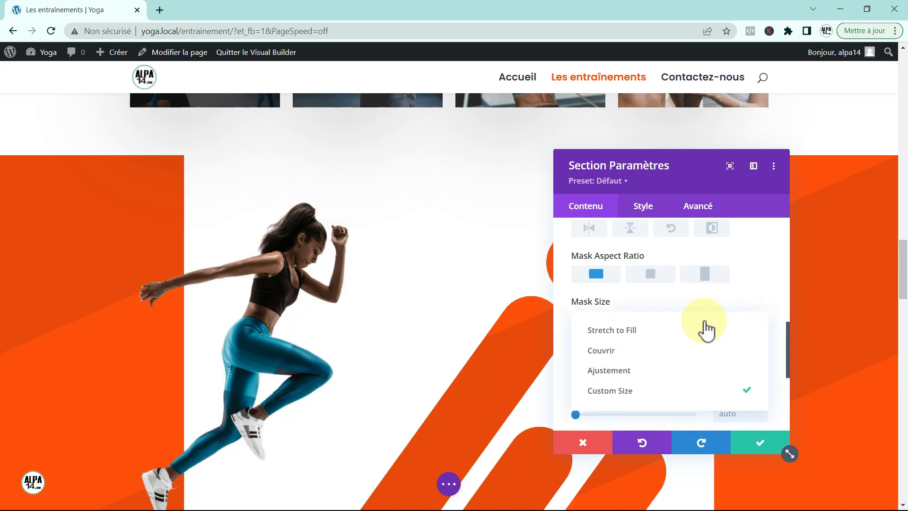
pyautogui.click(691, 348)
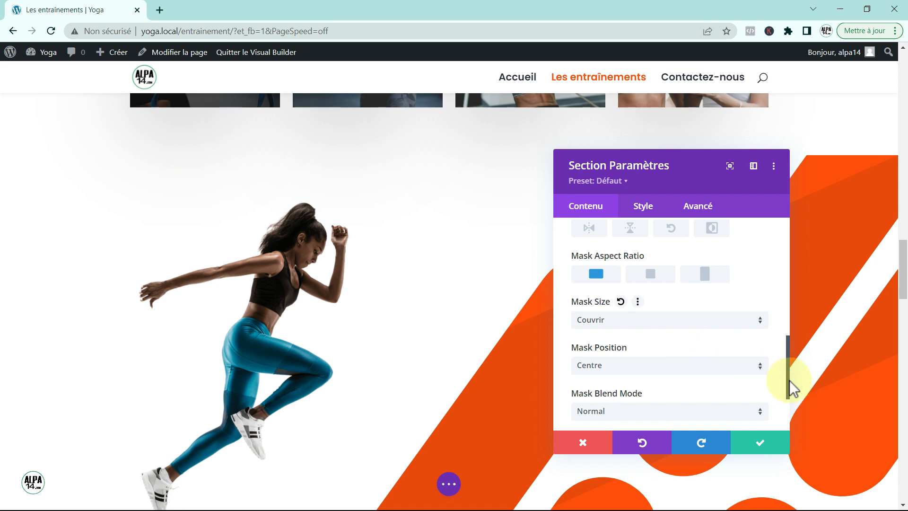
pyautogui.moveTo(787, 382); pyautogui.dragTo(790, 396)
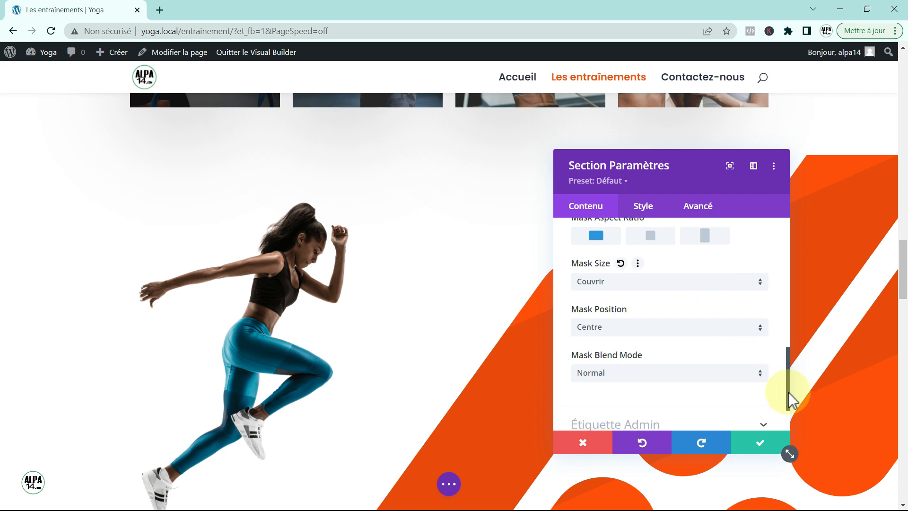
pyautogui.click(755, 442)
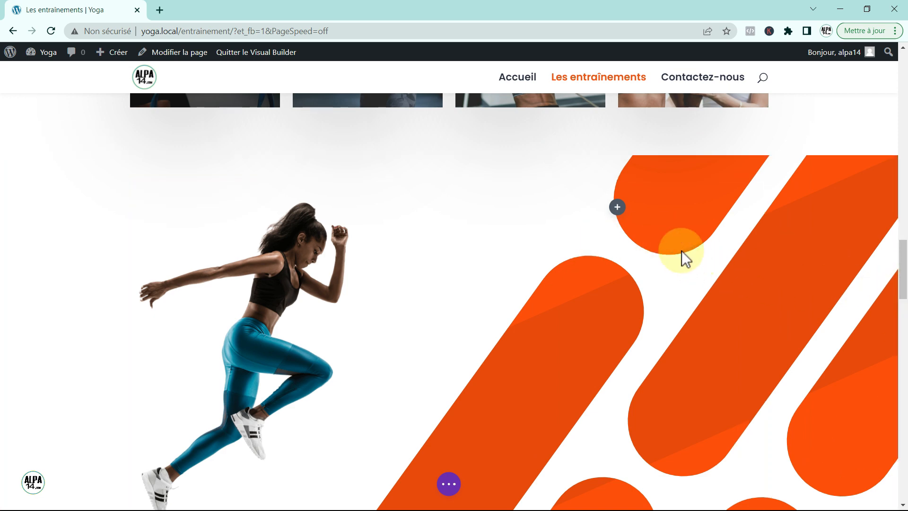
# - Insert a Texte module in the empty column beside the runner image
pyautogui.click(617, 208)
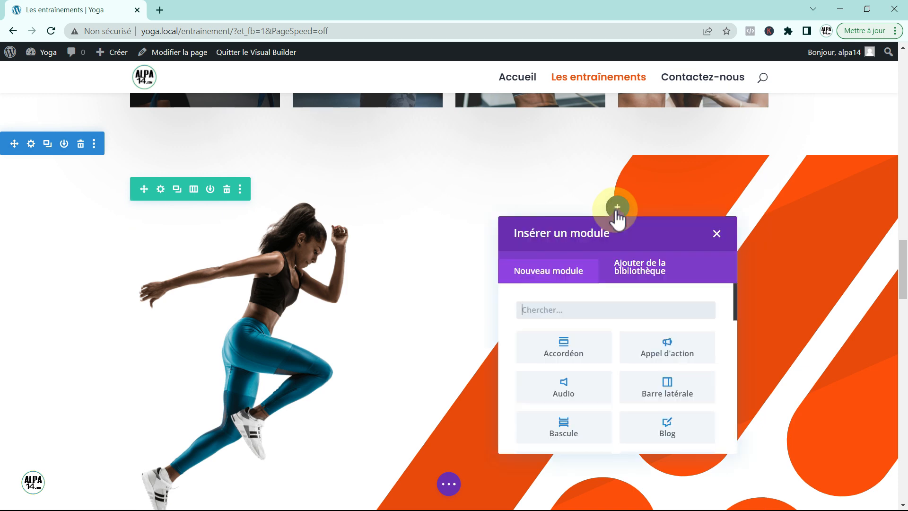
pyautogui.click(555, 310)
pyautogui.write('texte')
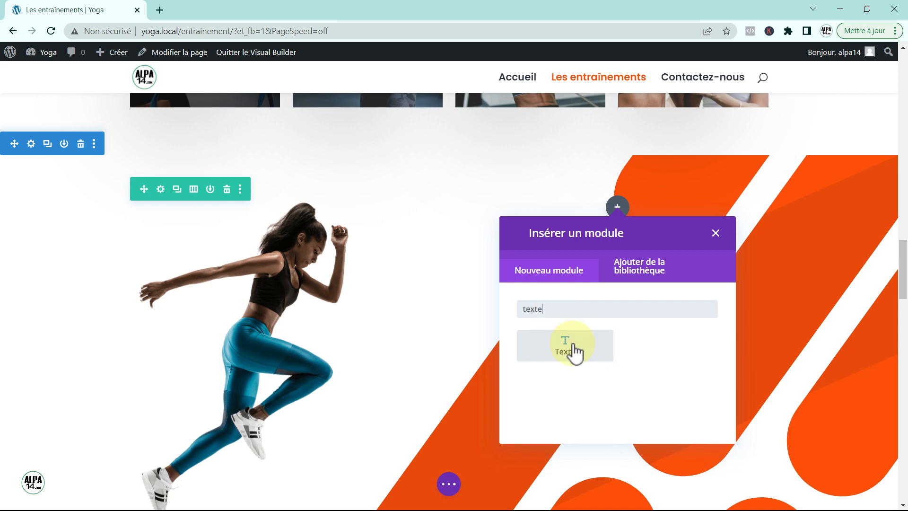
pyautogui.click(573, 347)
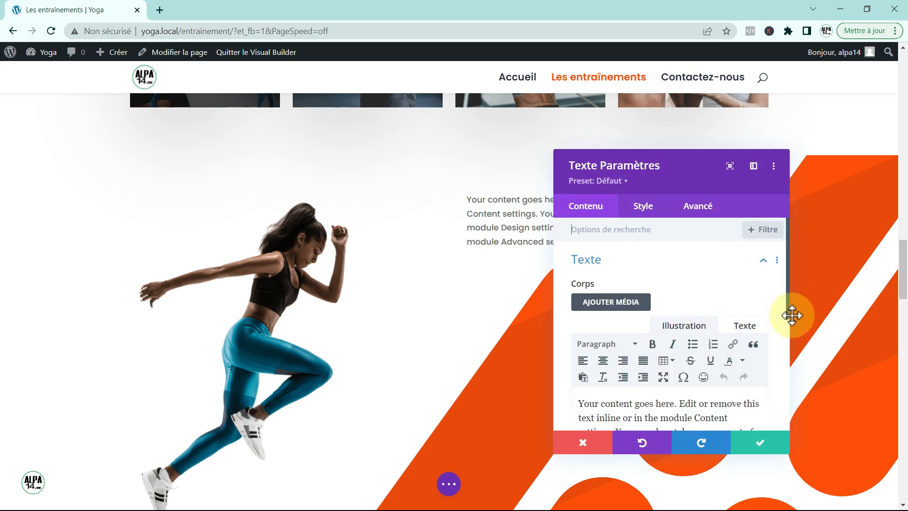
# - Replace the text module's placeholder content with "Se dépasser" and format it as Heading 2
pyautogui.moveTo(787, 314); pyautogui.dragTo(788, 354)
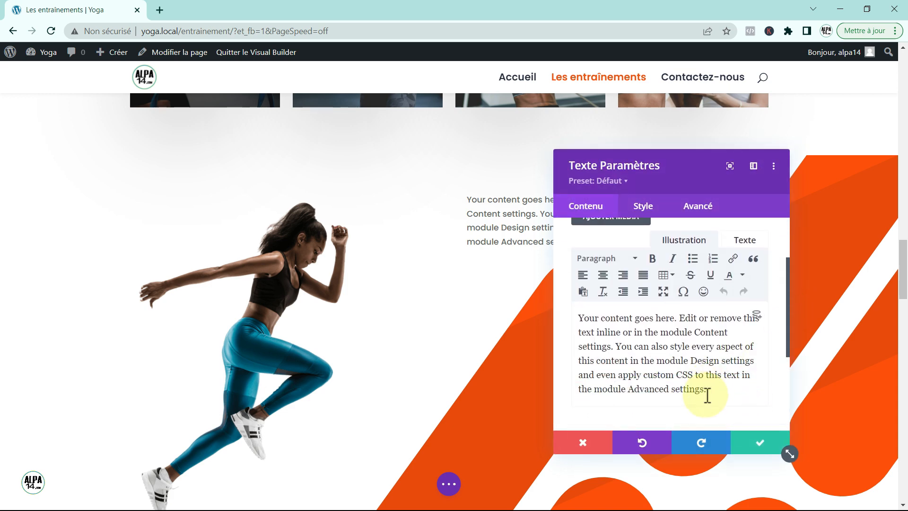
pyautogui.moveTo(706, 391); pyautogui.dragTo(547, 301)
pyautogui.press('BackSpace')
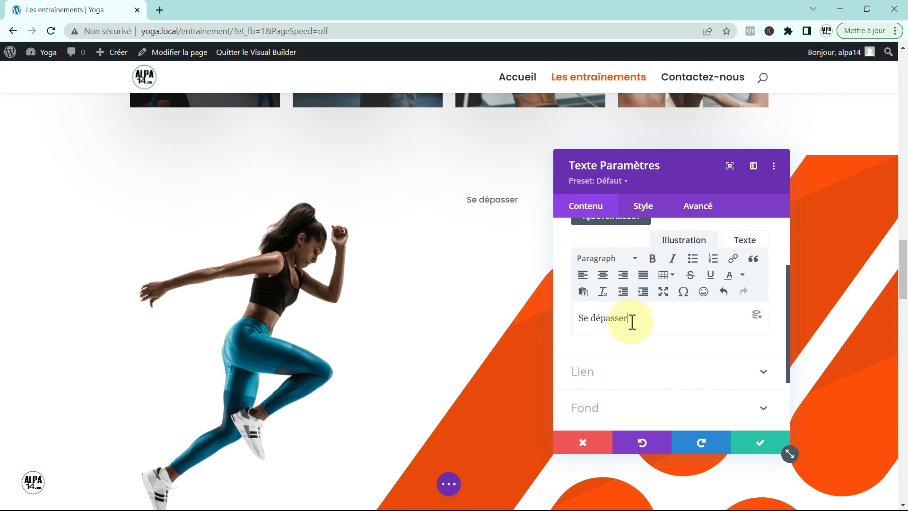
pyautogui.moveTo(629, 319); pyautogui.dragTo(578, 320)
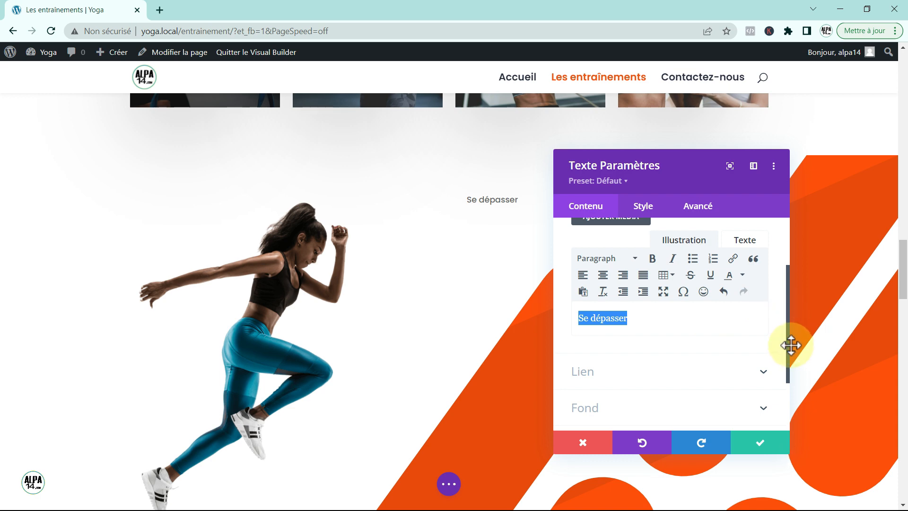
pyautogui.moveTo(788, 344); pyautogui.dragTo(787, 332)
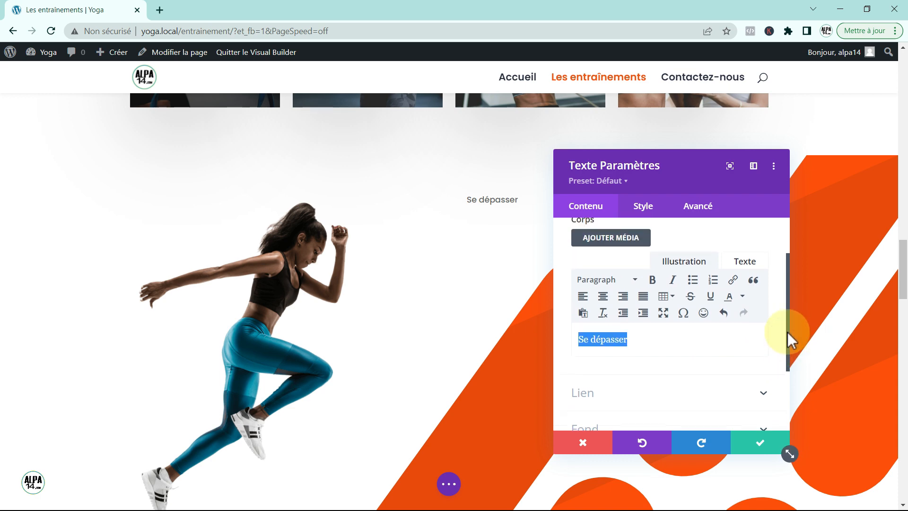
pyautogui.click(634, 280)
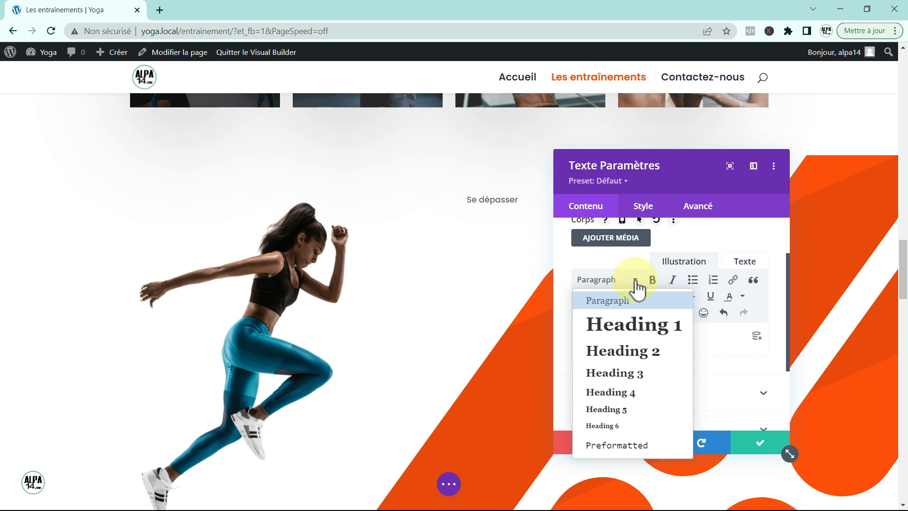
pyautogui.click(631, 351)
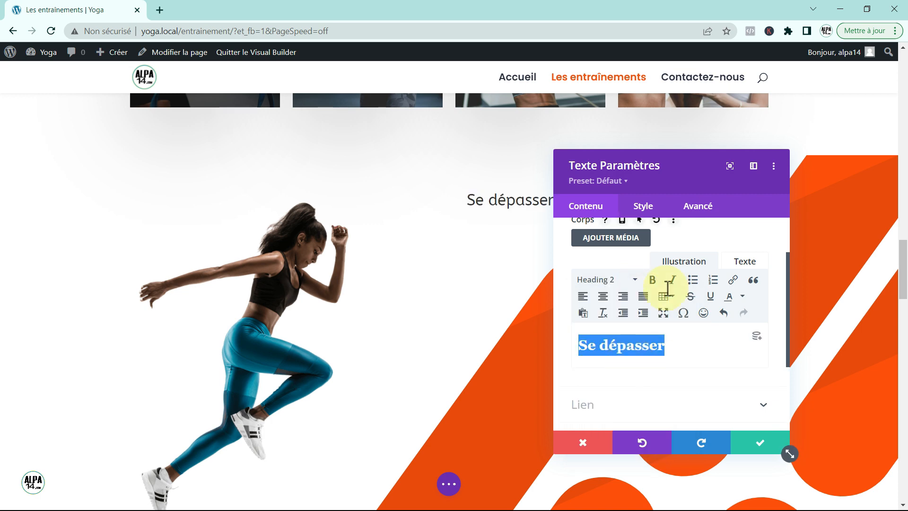
# - Move the settings window off the heading and style the H2 text as italic and all uppercase
pyautogui.click(678, 161)
pyautogui.moveTo(726, 196); pyautogui.dragTo(756, 184)
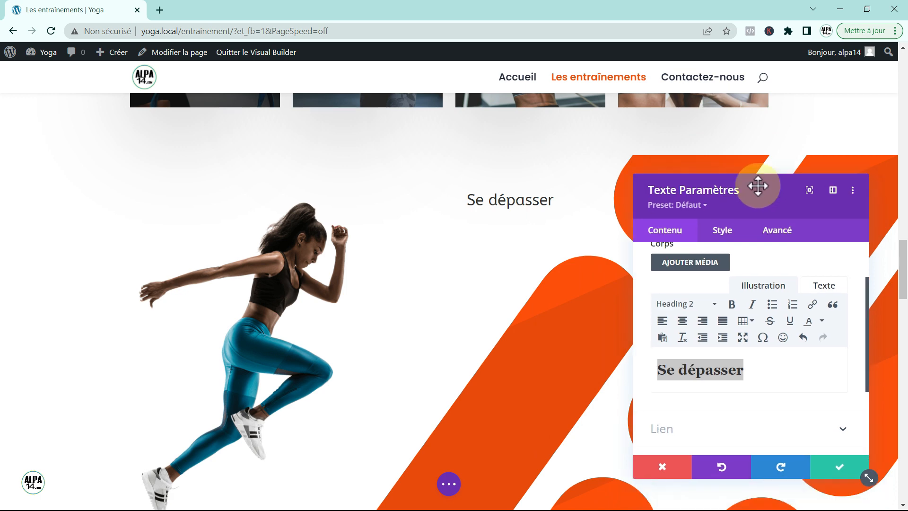
pyautogui.click(467, 194)
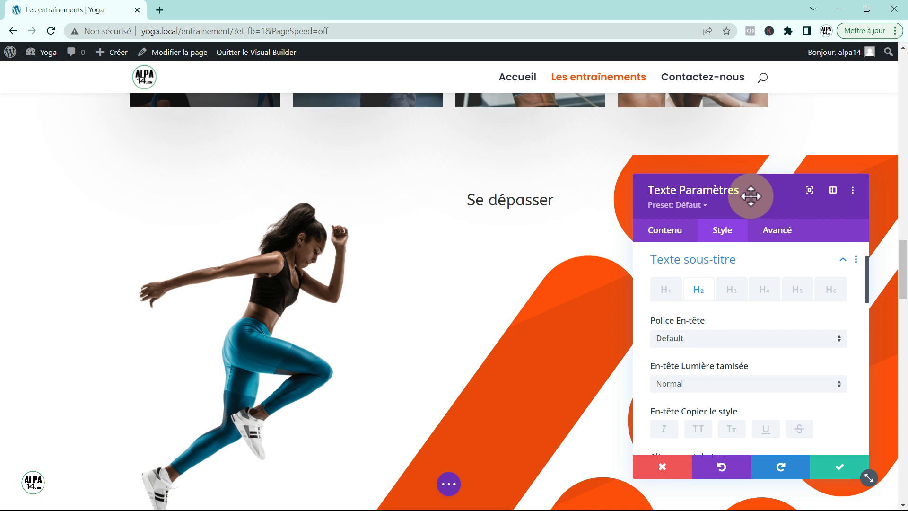
pyautogui.click(692, 288)
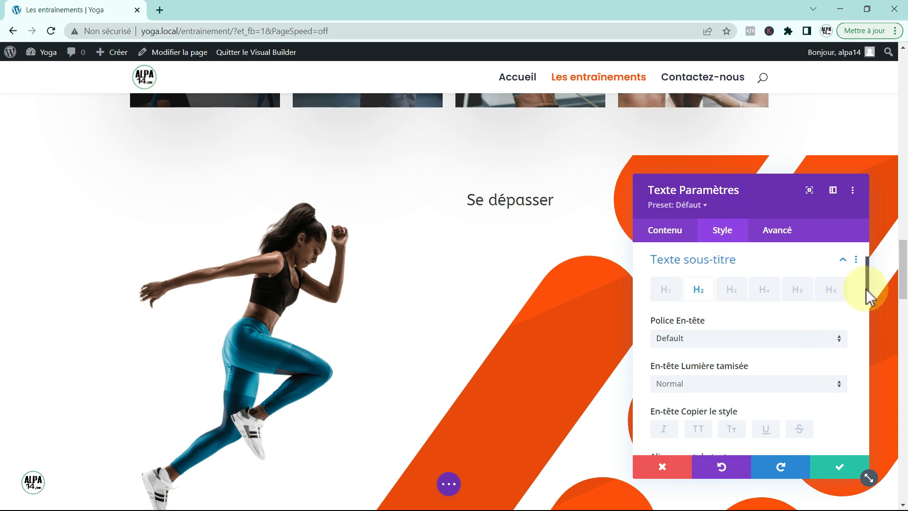
pyautogui.moveTo(866, 291); pyautogui.dragTo(869, 305)
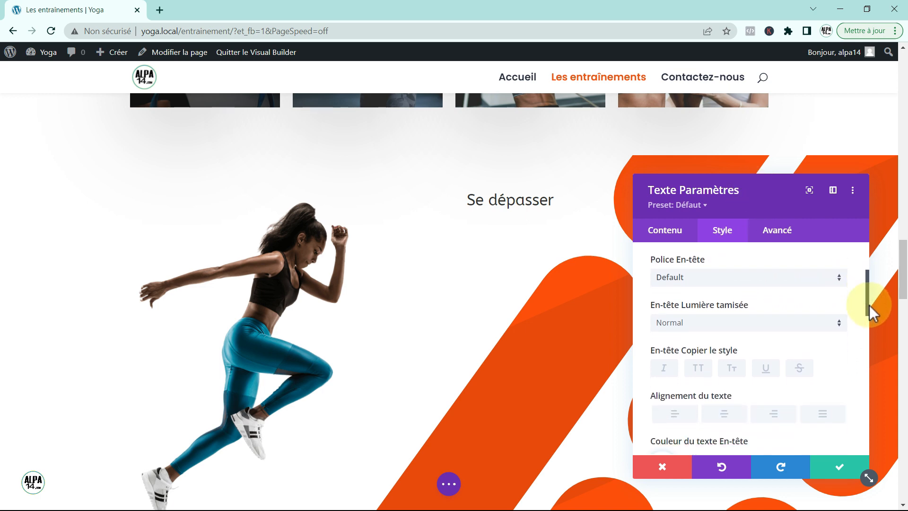
pyautogui.click(664, 369)
pyautogui.click(665, 371)
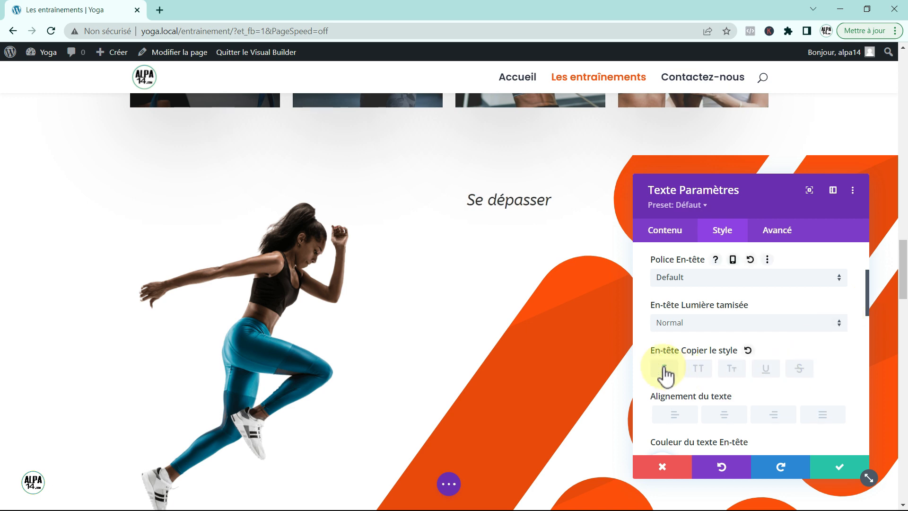
pyautogui.click(698, 371)
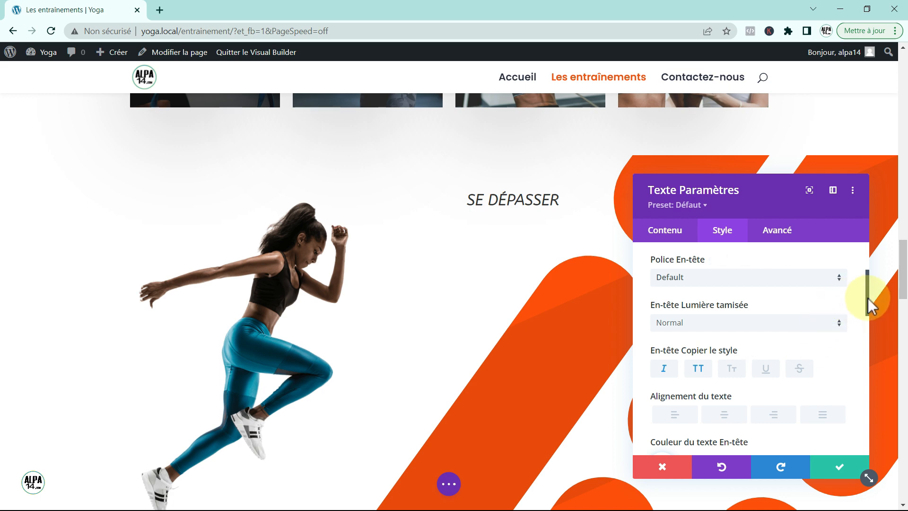
# - Set the H2 heading font to Oswald
pyautogui.click(840, 276)
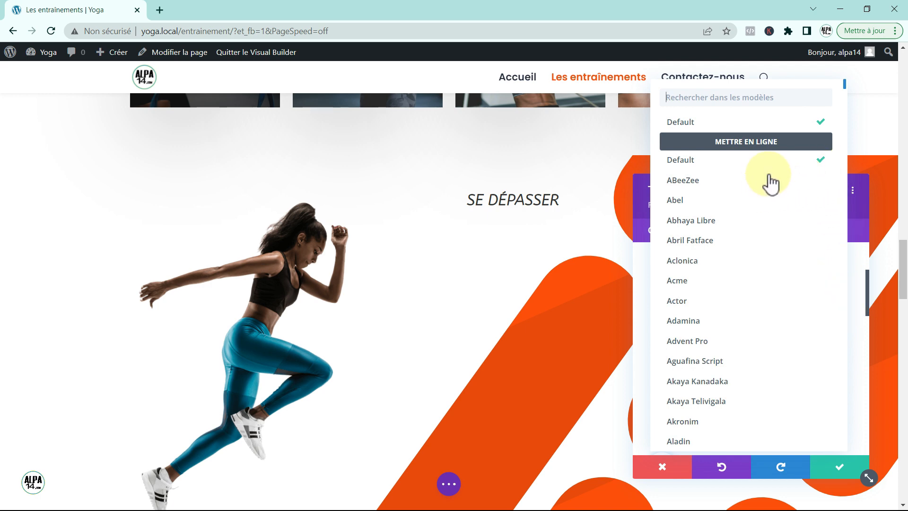
pyautogui.moveTo(844, 85); pyautogui.dragTo(847, 340)
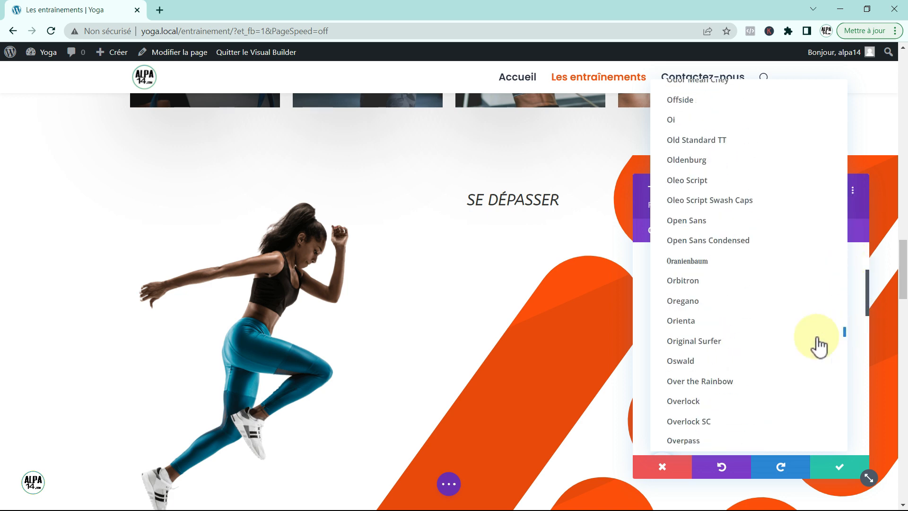
pyautogui.click(680, 362)
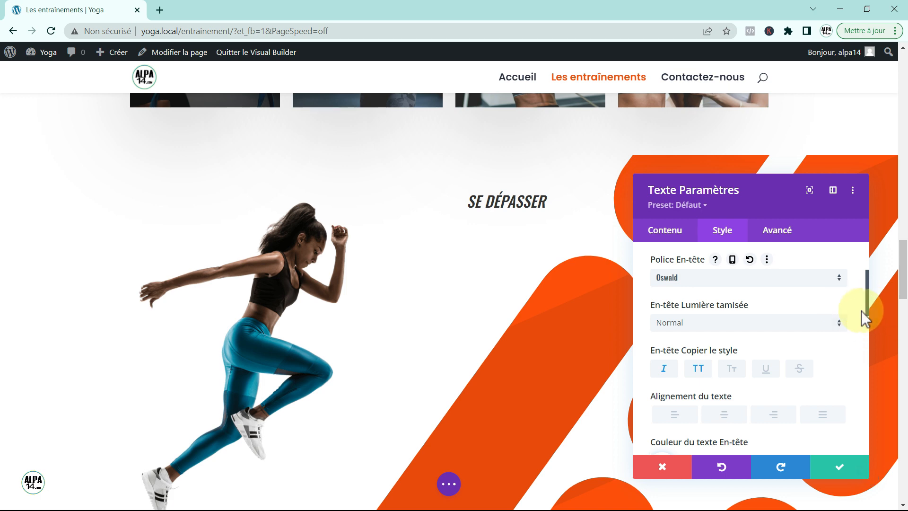
# - Set the H2 heading text size to 80px and save the text module
pyautogui.moveTo(868, 305); pyautogui.dragTo(867, 338)
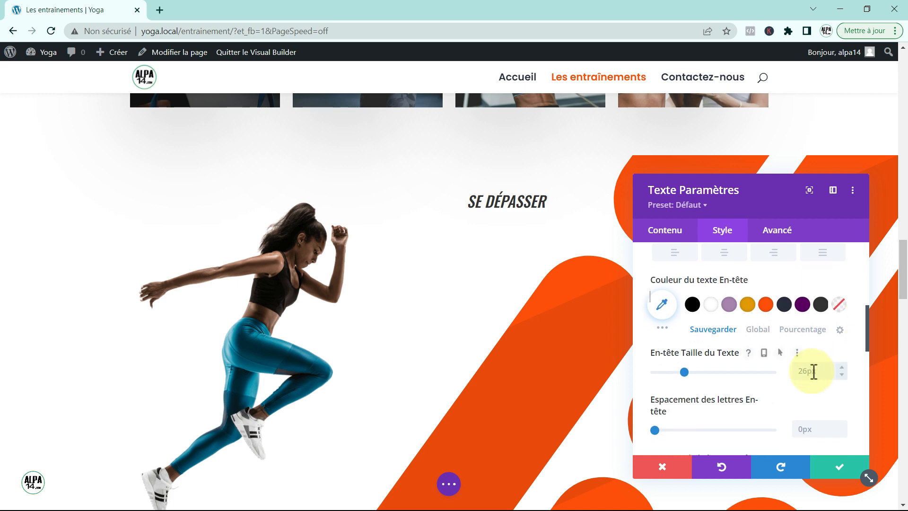
pyautogui.write('8')
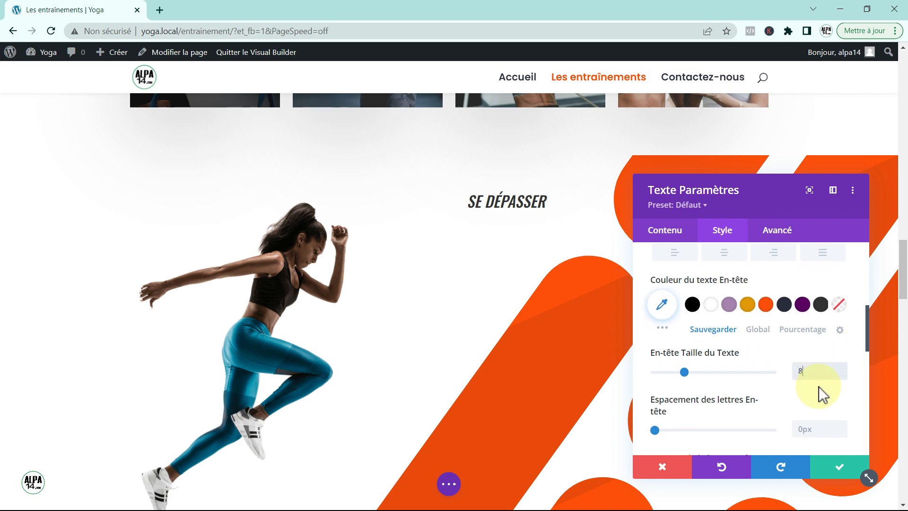
pyautogui.write('0px')
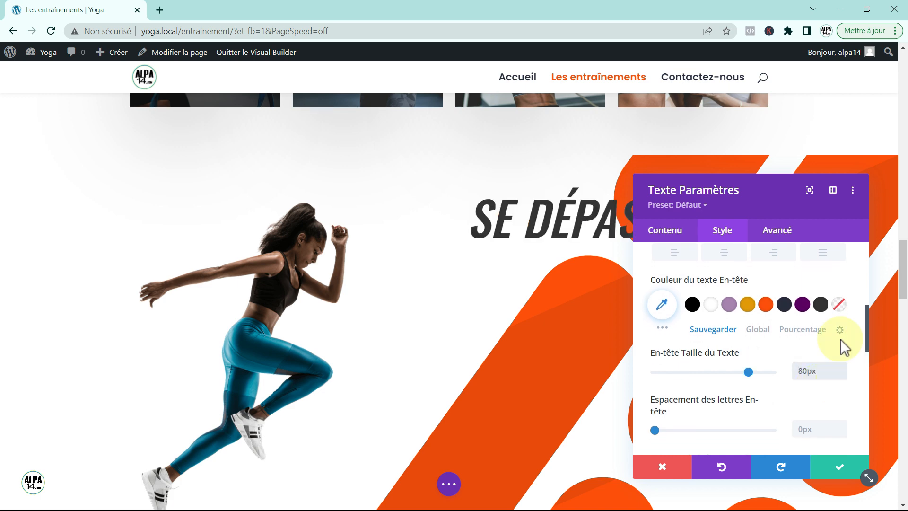
pyautogui.moveTo(775, 196); pyautogui.dragTo(676, 160)
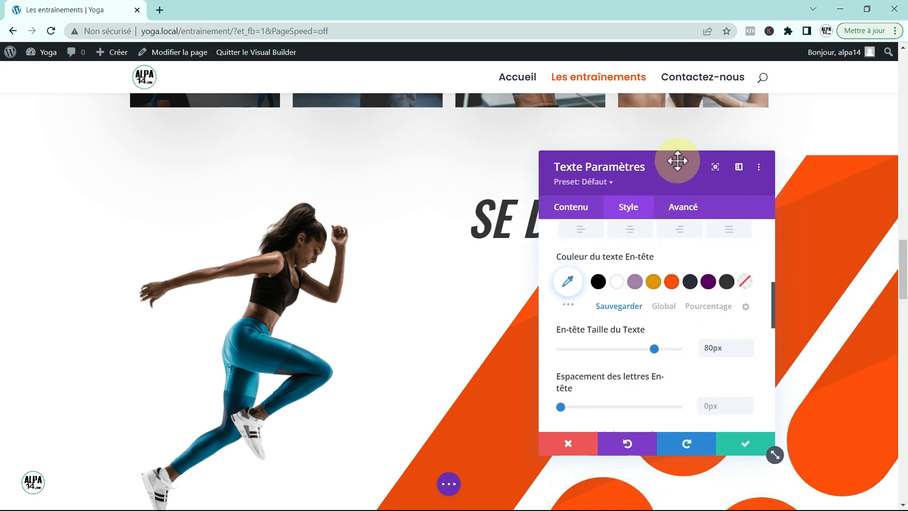
pyautogui.click(748, 436)
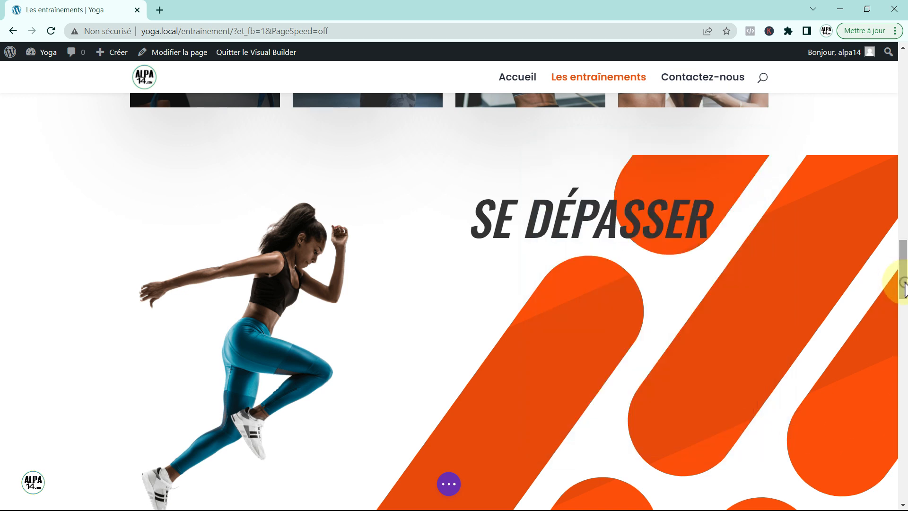
# - Open the runner image's advanced scroll effects and enable Horizontal Motion
pyautogui.moveTo(902, 280)
pyautogui.mouseDown()
pyautogui.moveTo(901, 258)
pyautogui.moveTo(905, 351)
pyautogui.moveTo(905, 154)
pyautogui.moveTo(904, 287)
pyautogui.mouseUp()
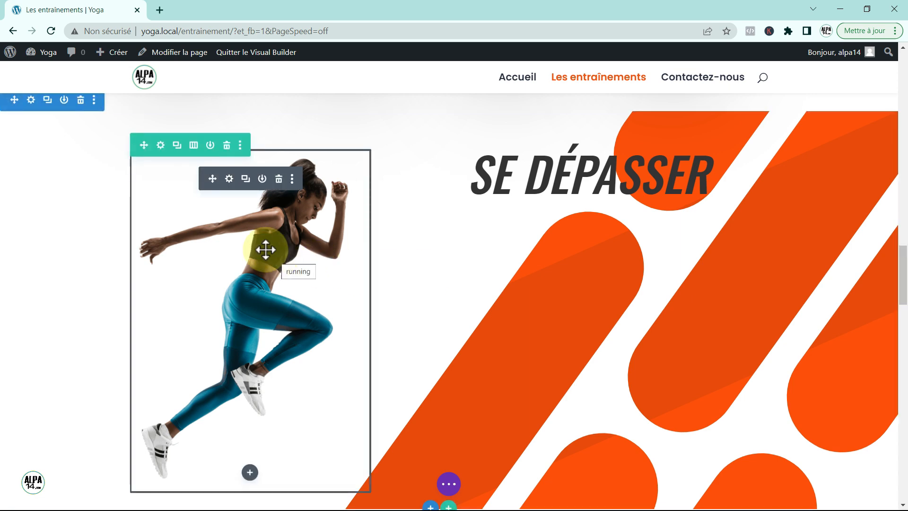
pyautogui.click(229, 180)
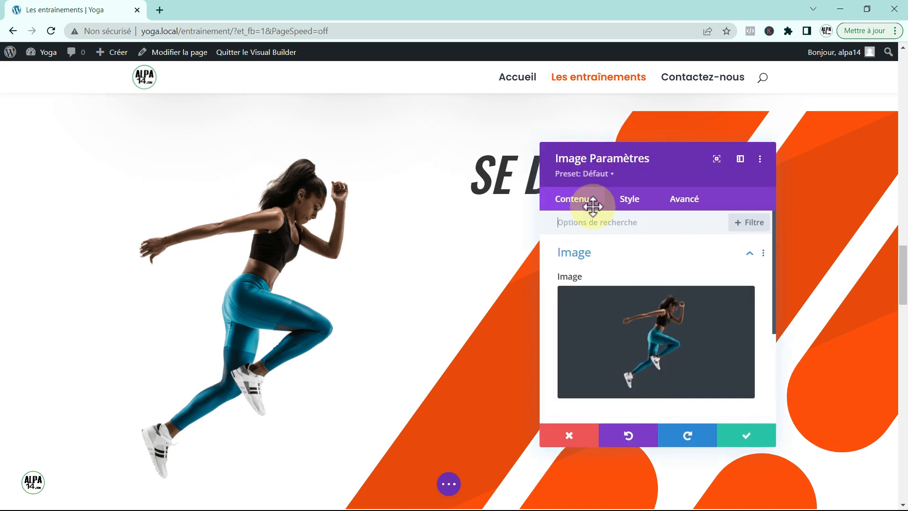
pyautogui.click(685, 203)
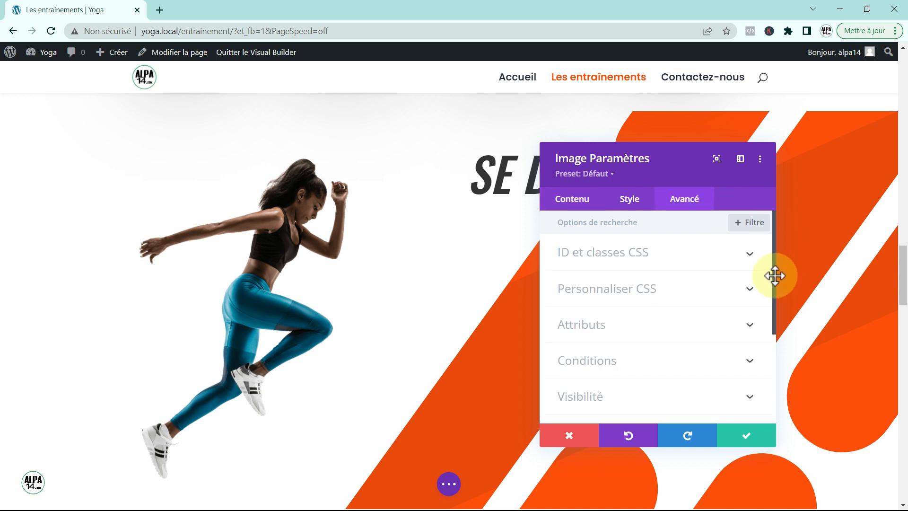
pyautogui.moveTo(774, 279); pyautogui.dragTo(773, 367)
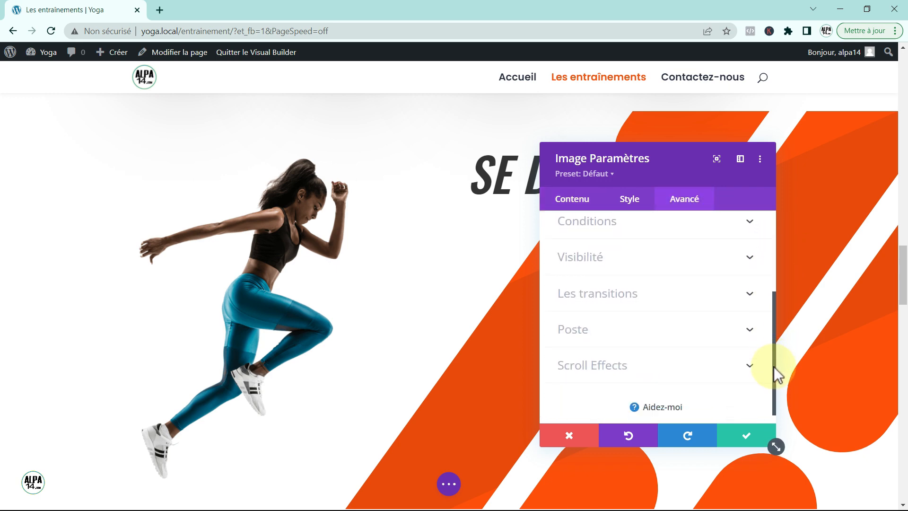
pyautogui.click(737, 361)
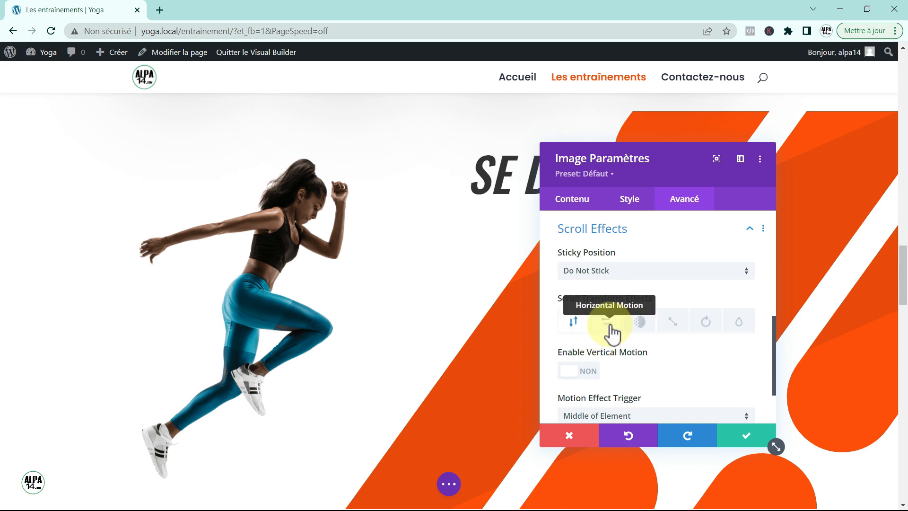
pyautogui.click(610, 326)
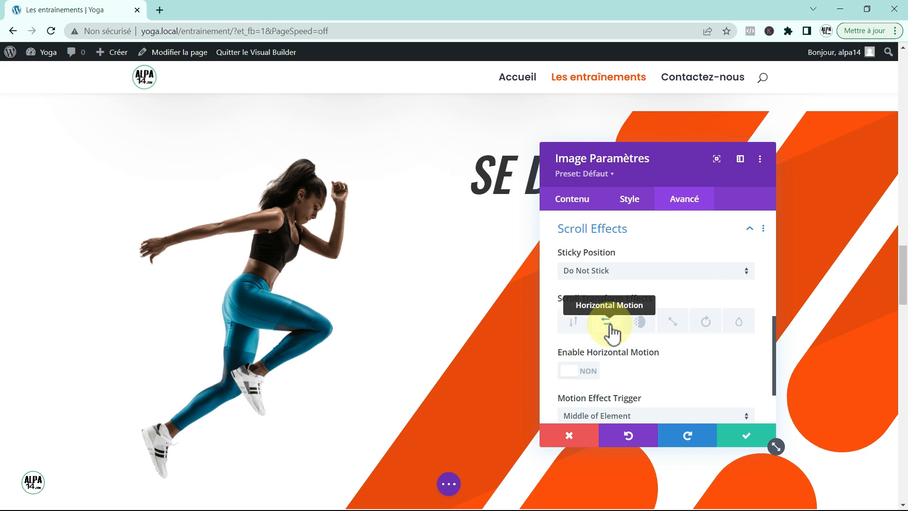
pyautogui.click(587, 374)
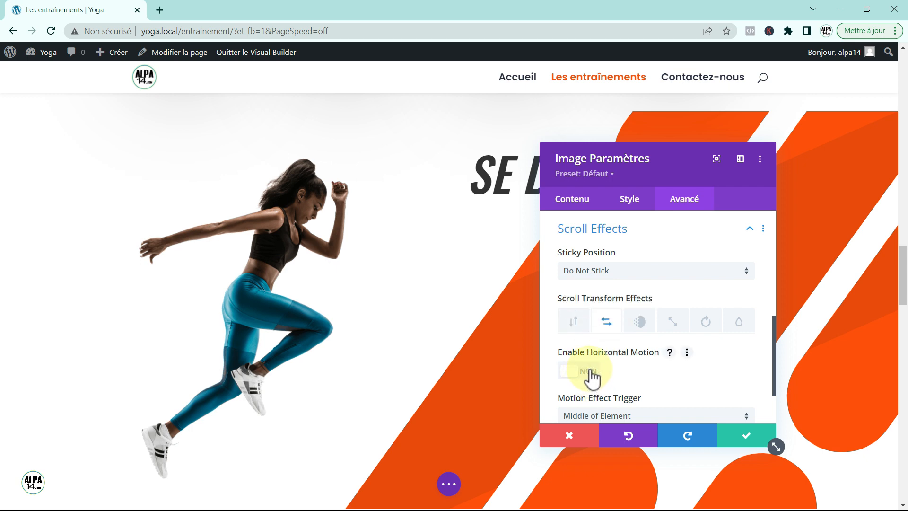
pyautogui.click(589, 374)
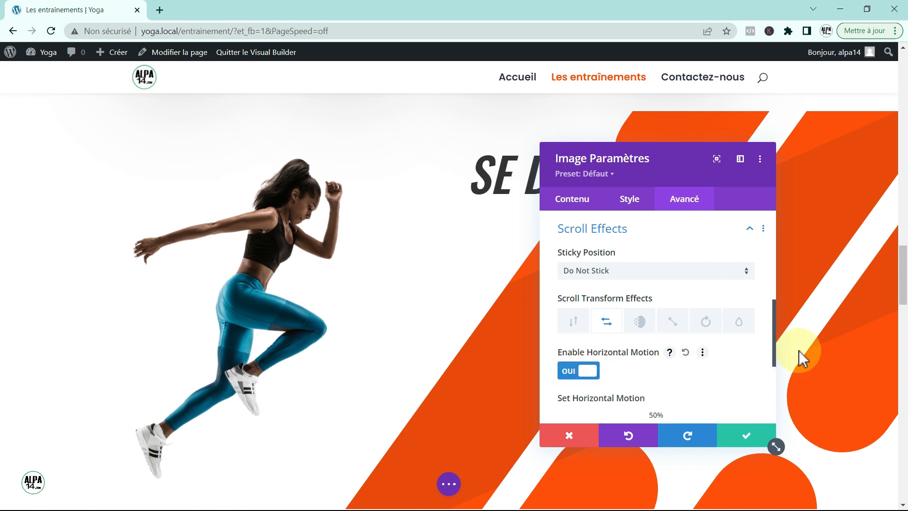
# - Set the runner image's horizontal motion to an ending offset of 0 and a starting offset of -9, save the module, and preview the effect
pyautogui.moveTo(774, 343); pyautogui.dragTo(774, 371)
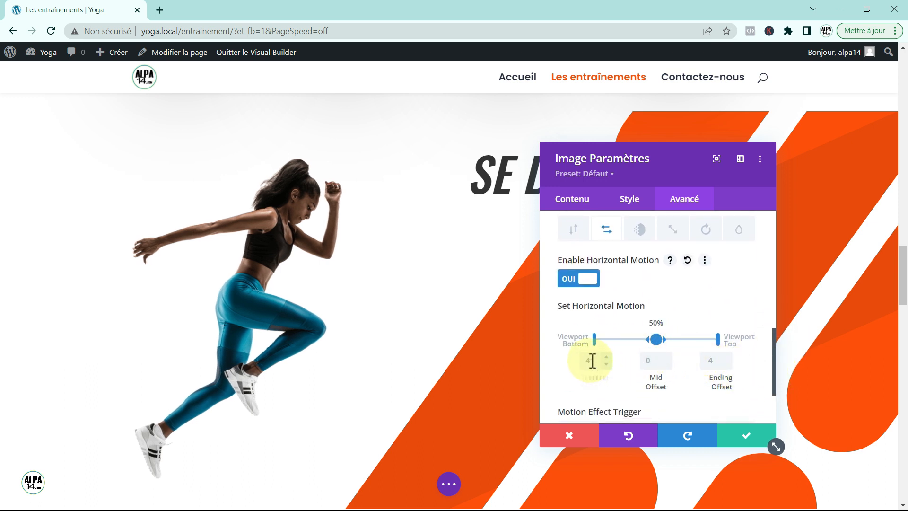
pyautogui.click(717, 362)
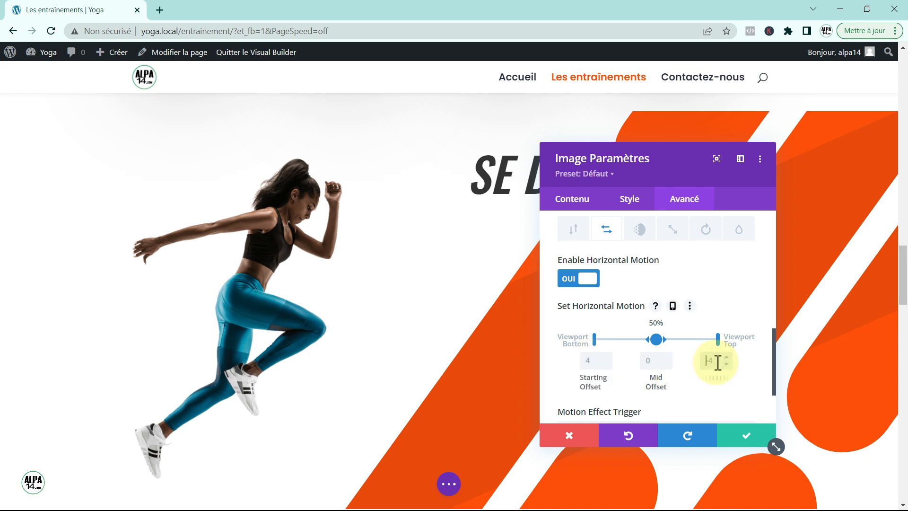
pyautogui.write('0')
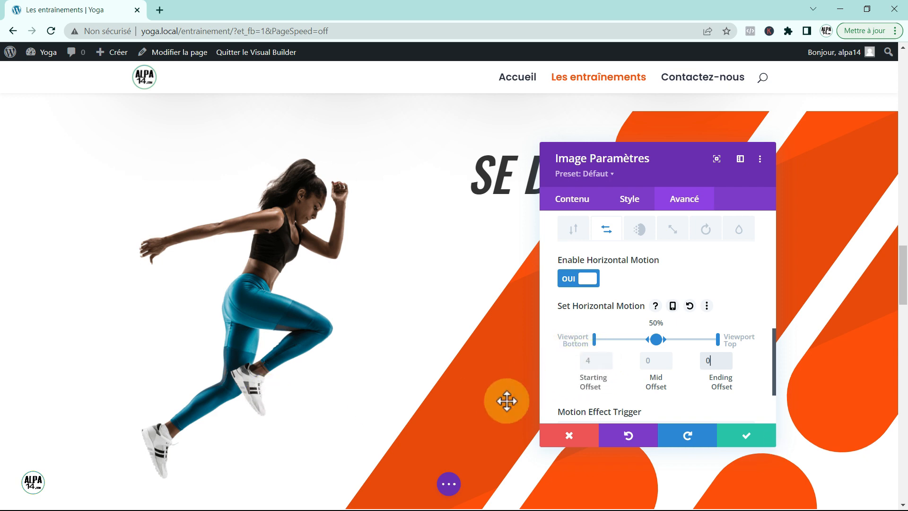
pyautogui.click(596, 362)
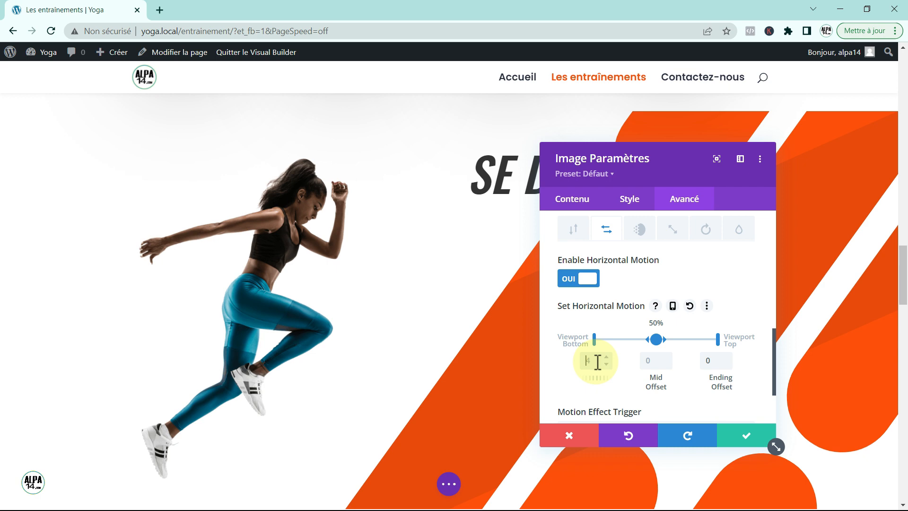
pyautogui.write('-9')
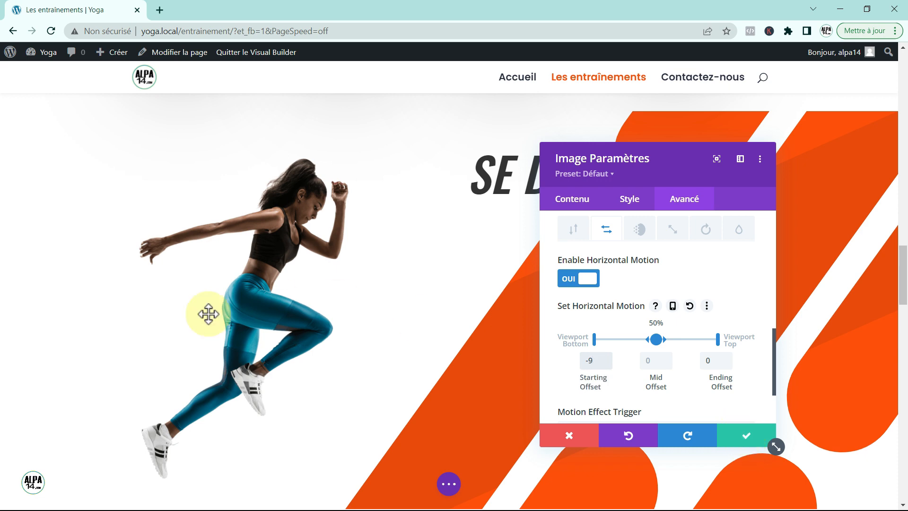
pyautogui.click(750, 435)
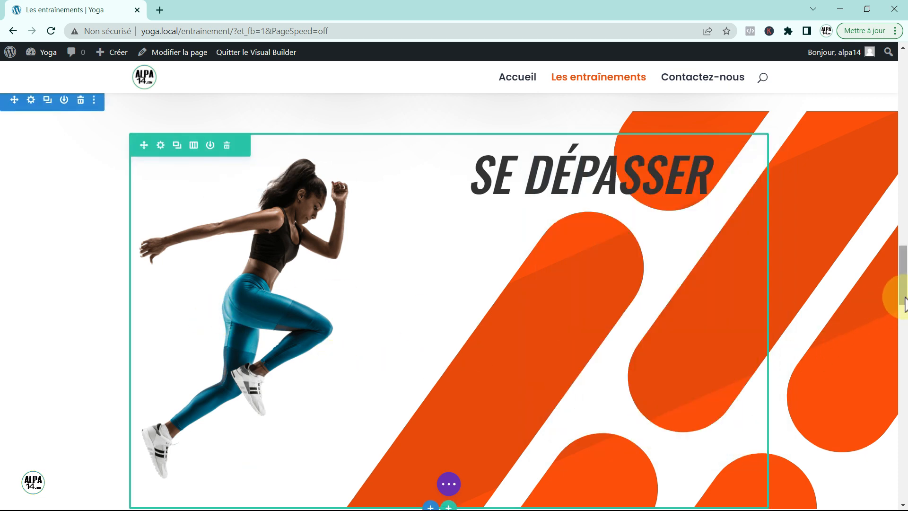
pyautogui.moveTo(904, 278)
pyautogui.mouseDown()
pyautogui.moveTo(907, 218)
pyautogui.moveTo(907, 338)
pyautogui.moveTo(907, 245)
pyautogui.moveTo(906, 280)
pyautogui.mouseUp()
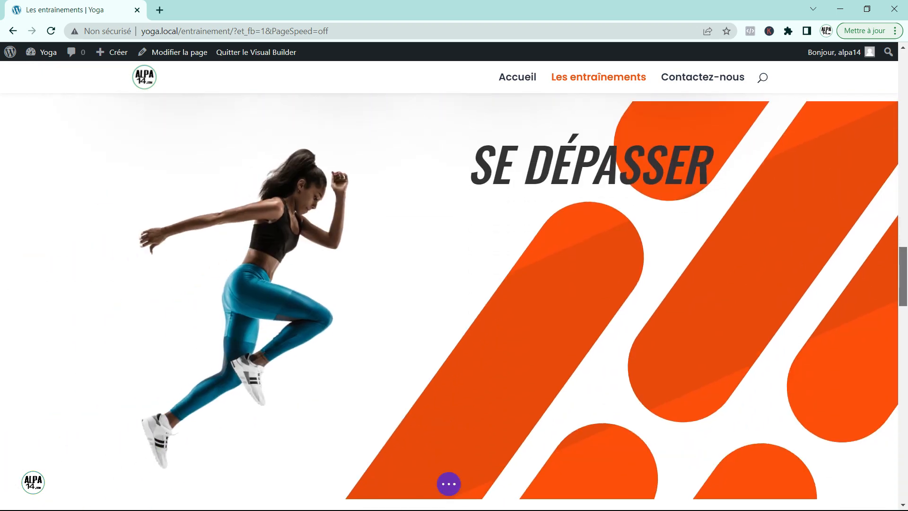